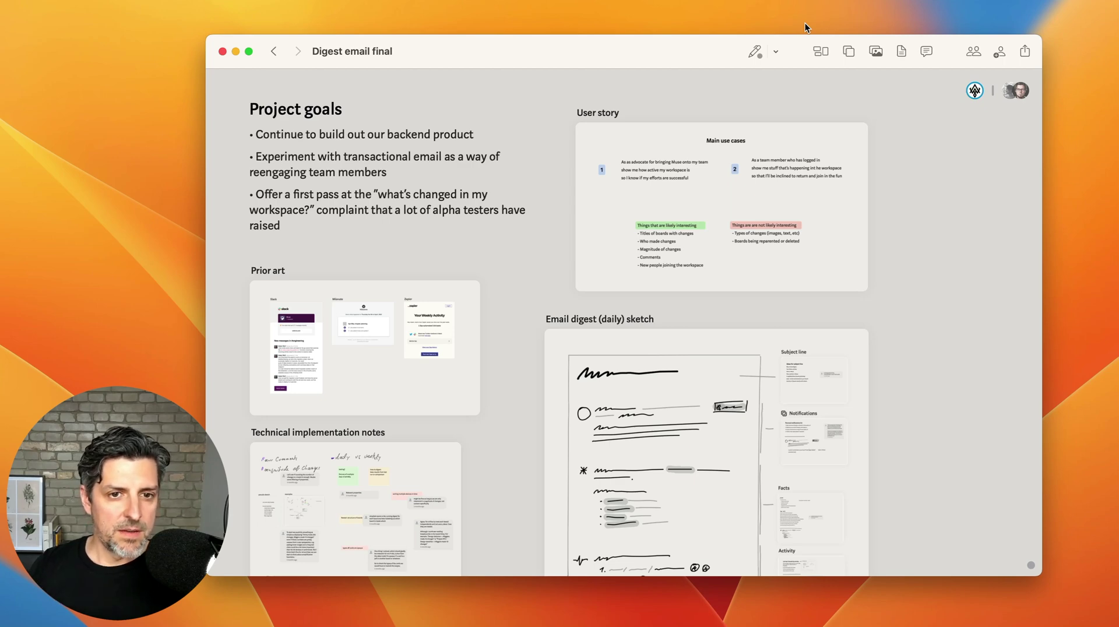
Step: Select the User story, Prior art, Technical notes, First sketch and Email digest cards, then deselect
{"action": "left_click", "coordinate": [681, 138]}
{"action": "left_click", "coordinate": [359, 373]}
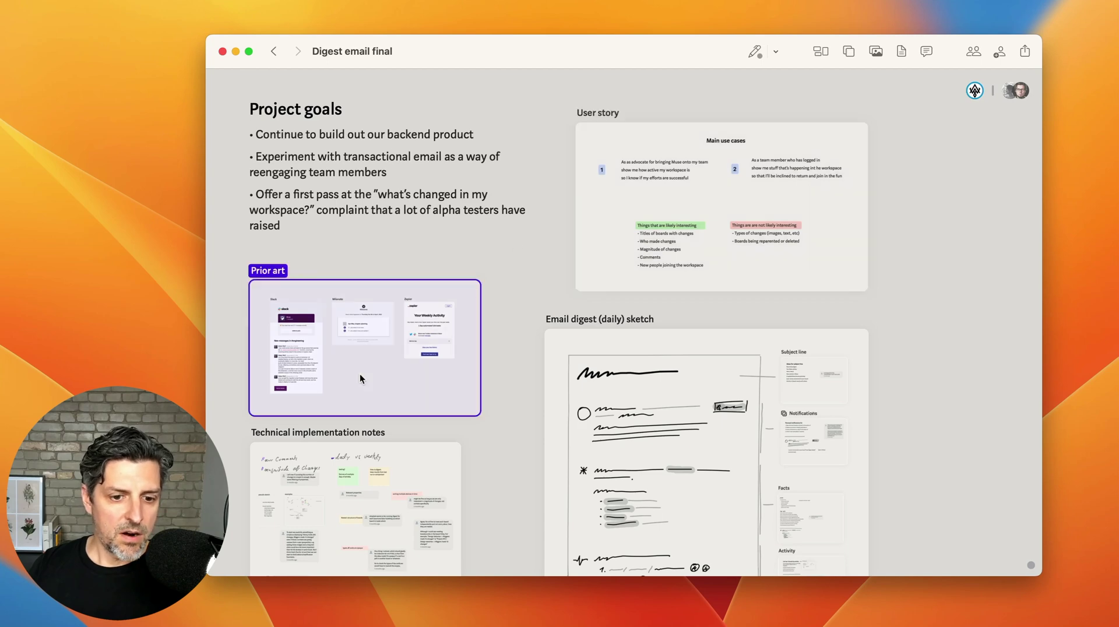
{"action": "left_click", "coordinate": [421, 464]}
{"action": "scroll", "coordinate": [490, 417], "scroll_direction": "down", "scroll_amount": 3}
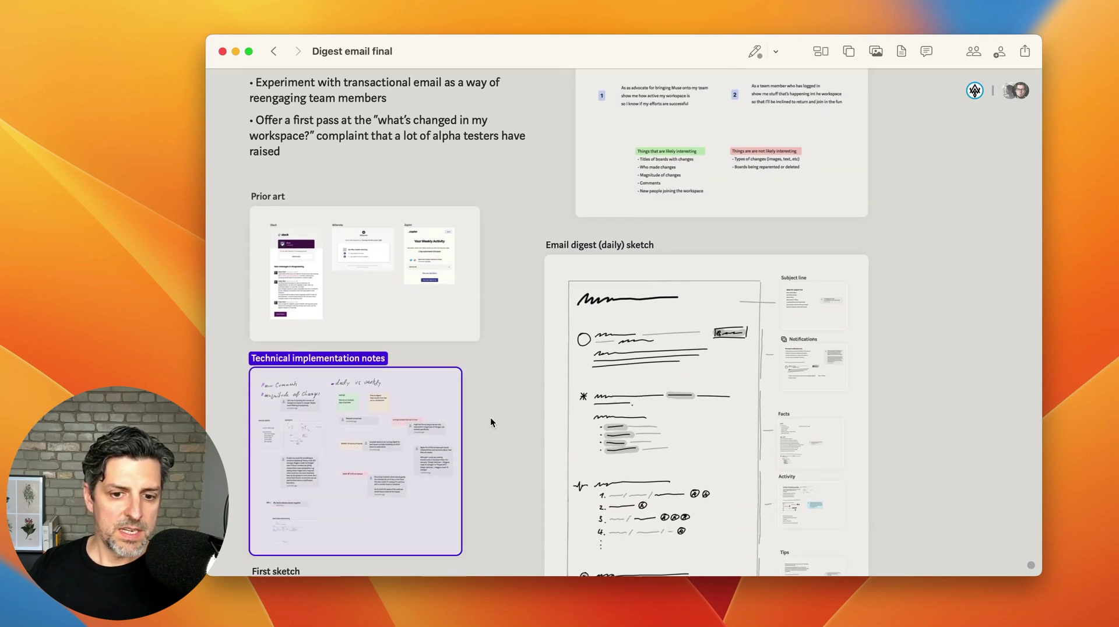
{"action": "left_click", "coordinate": [436, 475]}
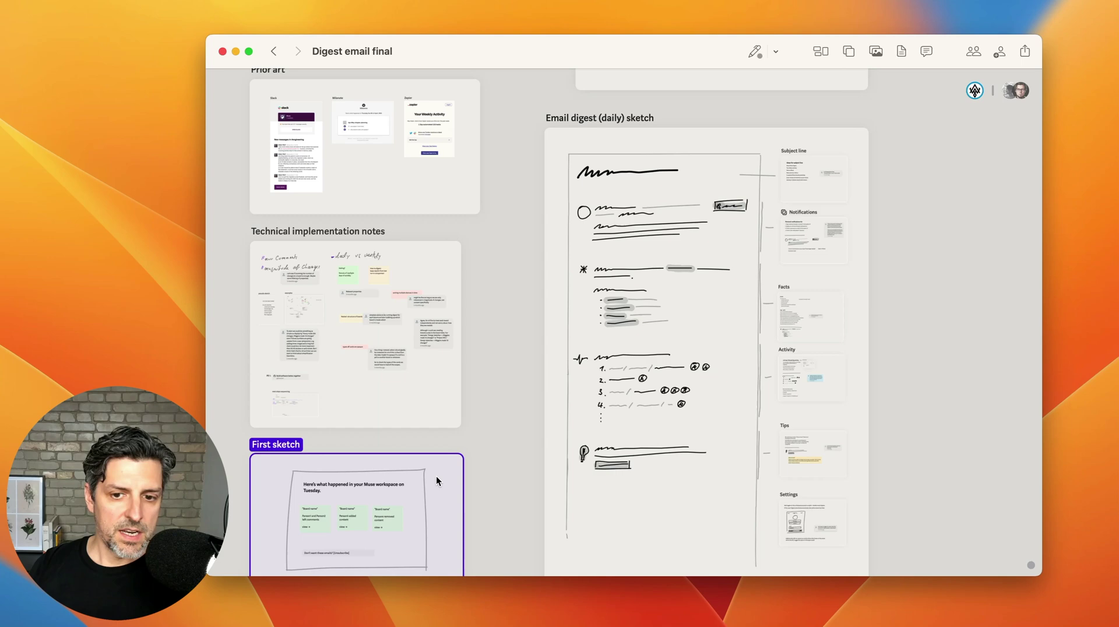
{"action": "left_click", "coordinate": [568, 181]}
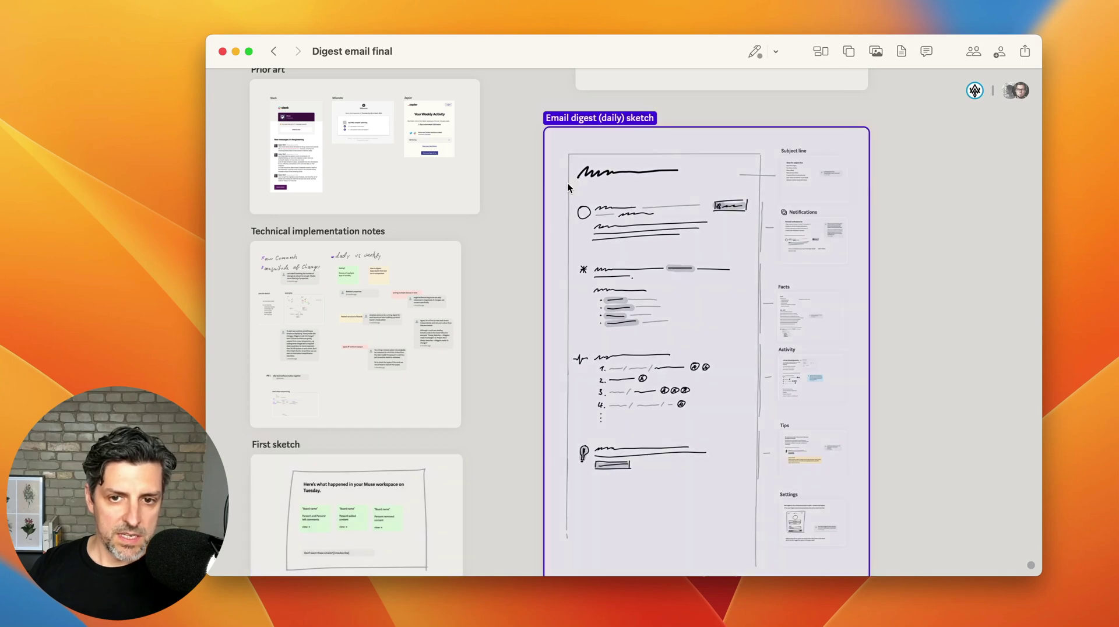
{"action": "left_click", "coordinate": [508, 310]}
{"action": "scroll", "coordinate": [509, 310], "scroll_direction": "up", "scroll_amount": 3}
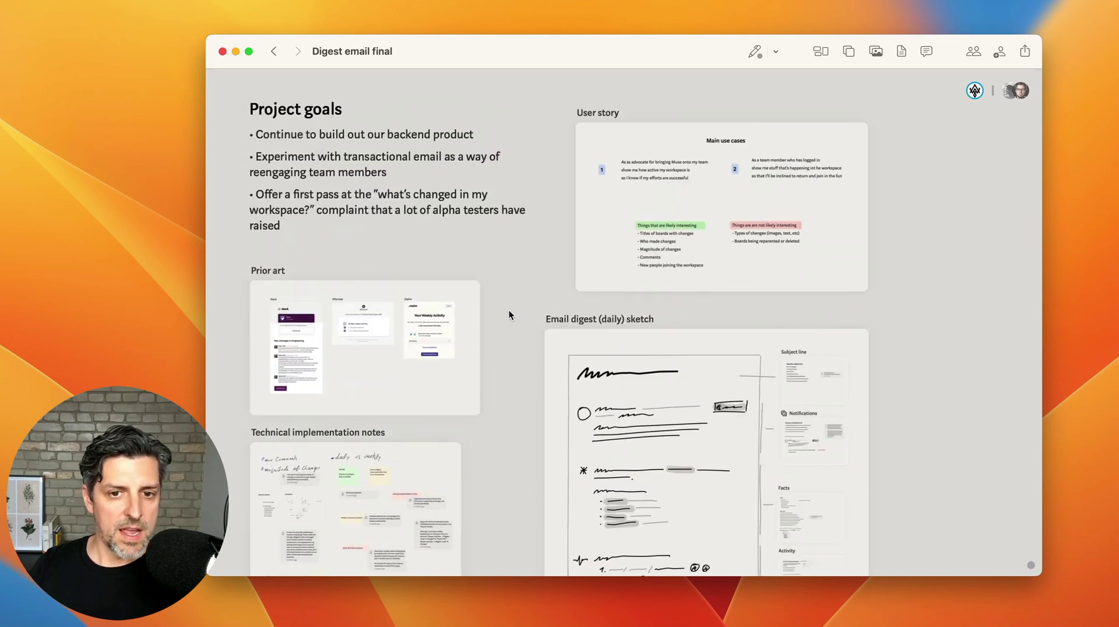
{"action": "scroll", "coordinate": [535, 280], "scroll_direction": "down", "scroll_amount": 3}
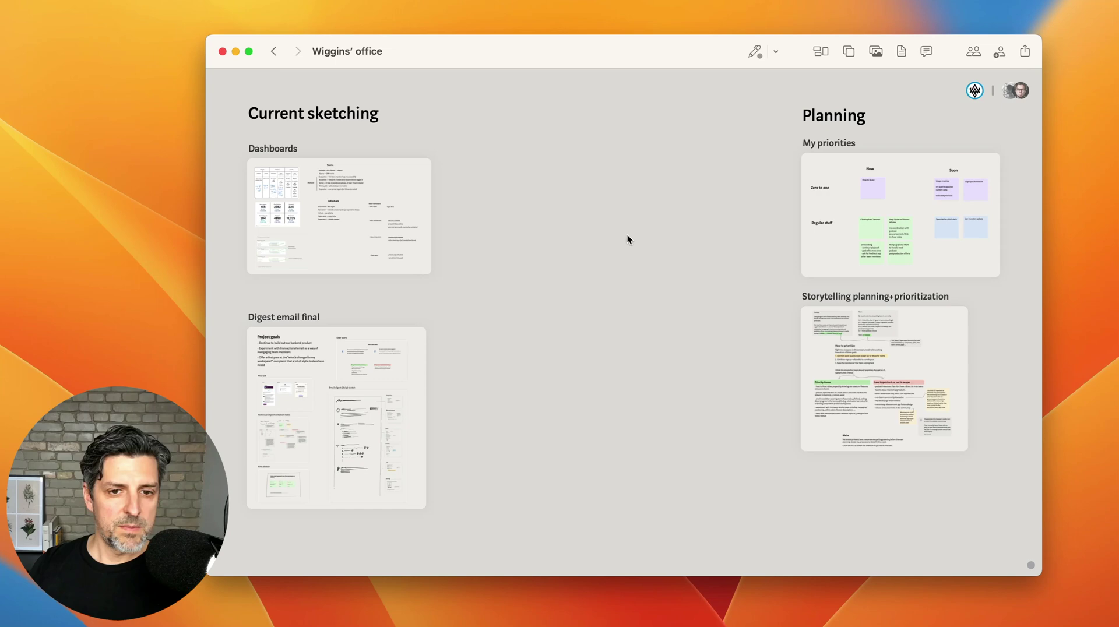
Step: Add a board named 'Digest email sketch' right of Dashboards and open it
{"action": "key", "text": "b"}
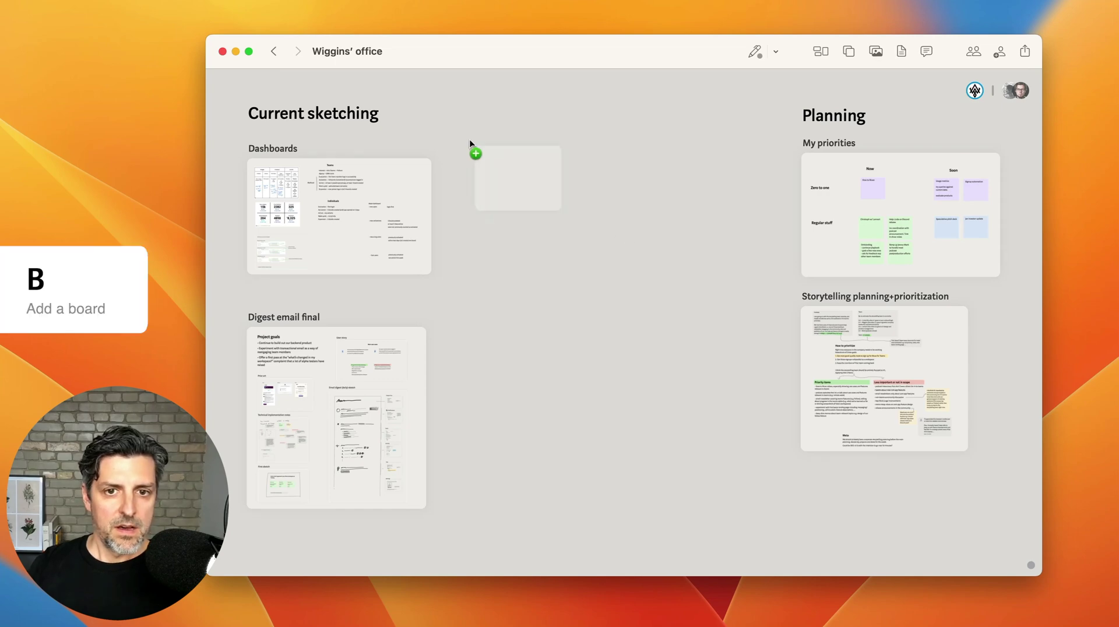
{"action": "left_click_drag", "start_coordinate": [475, 155], "coordinate": [697, 306]}
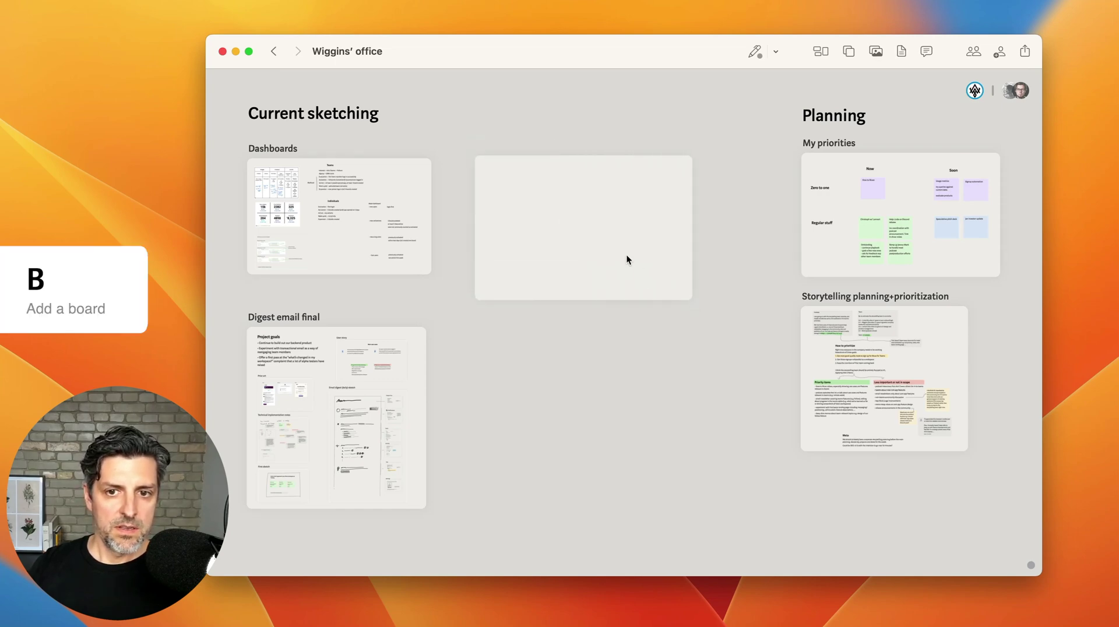
{"action": "type", "text": "Digest email sketch"}
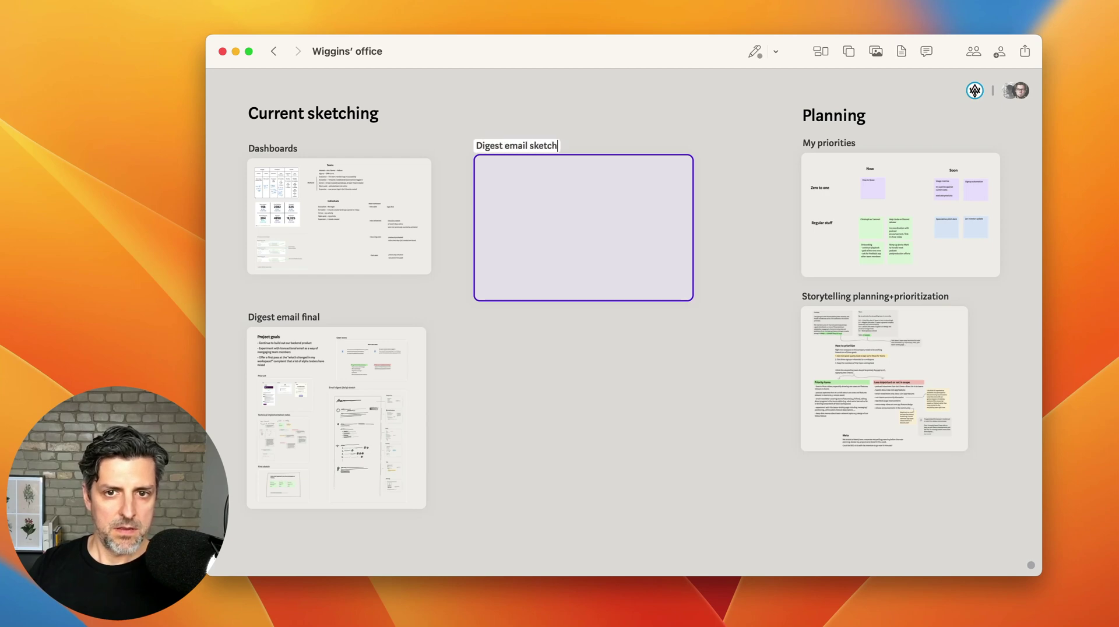
{"action": "key", "text": "Return"}
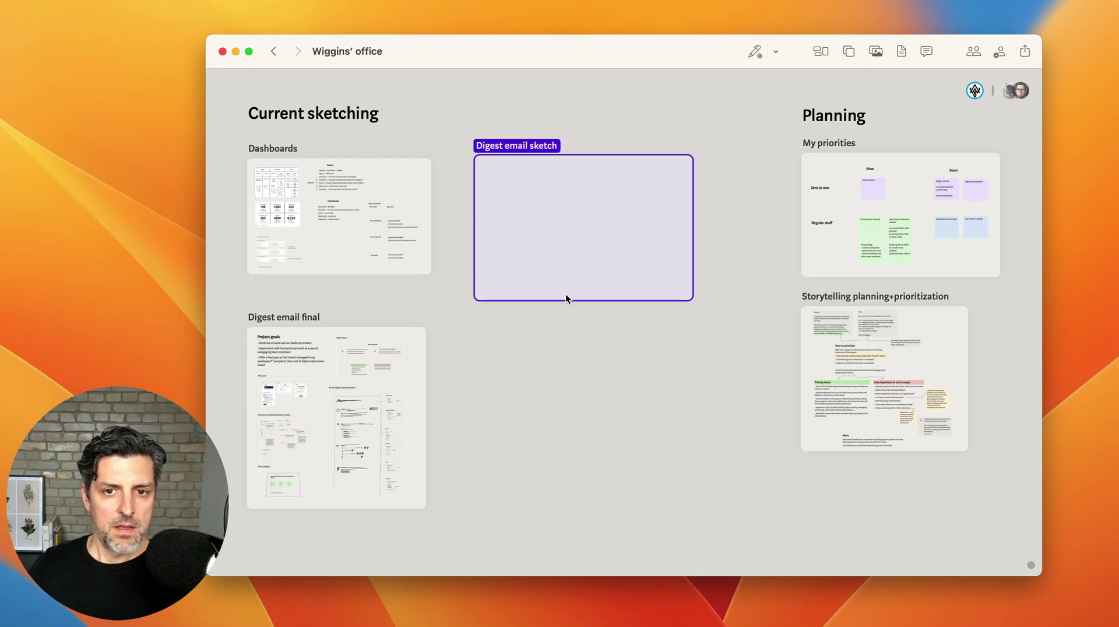
{"action": "left_click", "coordinate": [519, 226]}
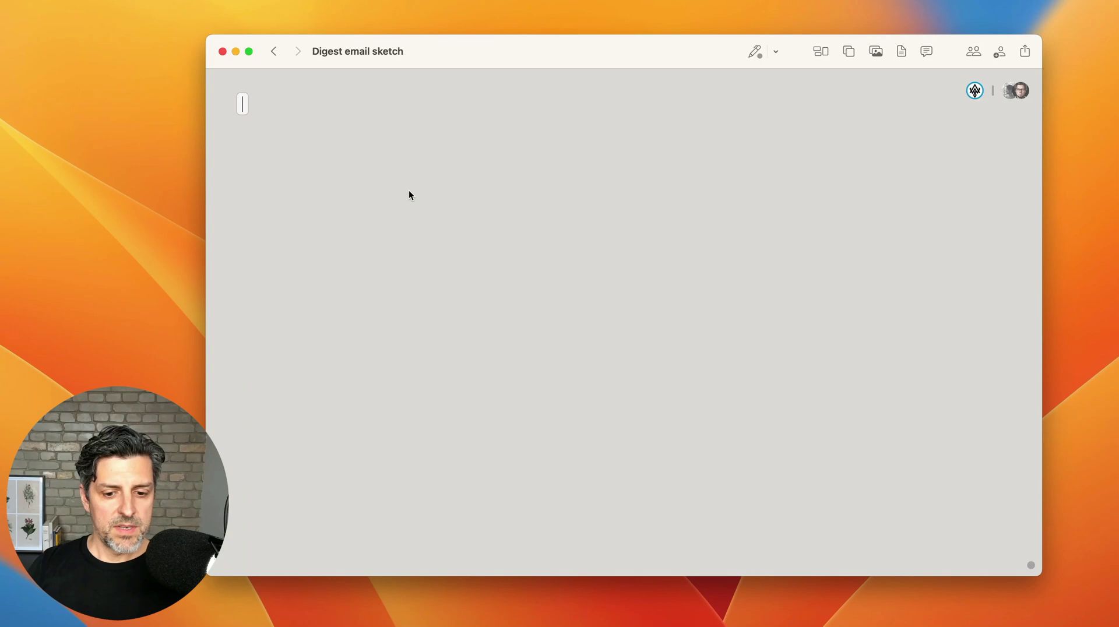
Step: Write 'Project goals' with bullets on the backend product, transactional re-engagement emails and what's changed
{"action": "type", "text": "Project goals"}
{"action": "key", "text": "Return"}
{"action": "type", "text": "Continue to build our backend product"}
{"action": "key", "text": "Return"}
{"action": "type", "text": "Experiment with transactional emails as a way fo"}
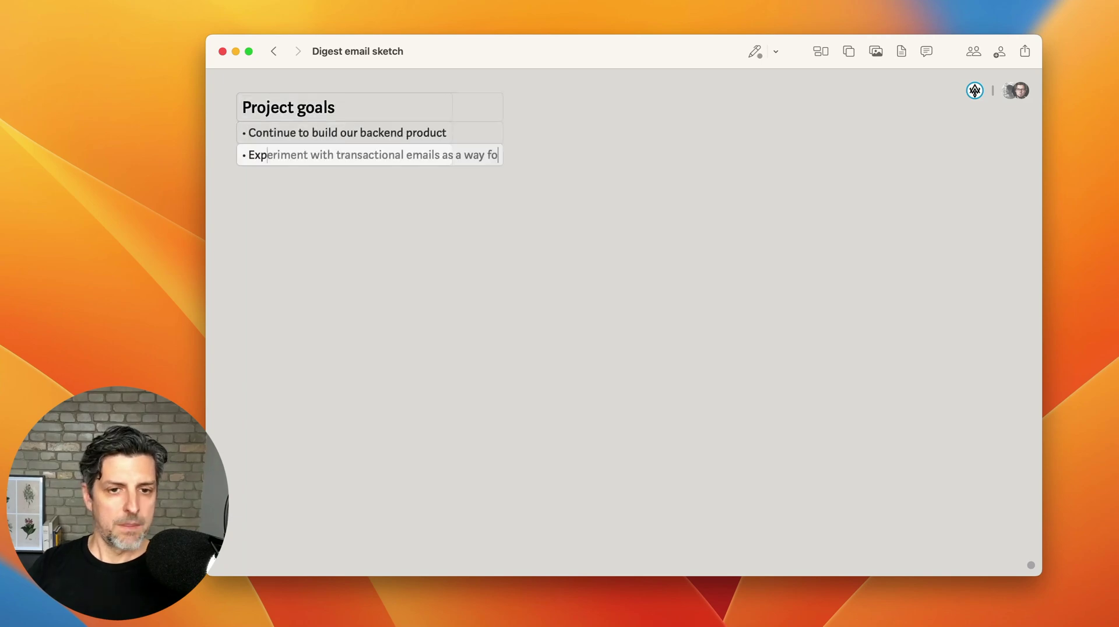
{"action": "type", "text": "r re-engaging team members"}
{"action": "key", "text": "Return"}
{"action": "type", "text": "Offer a first pass at the \"what's cha"}
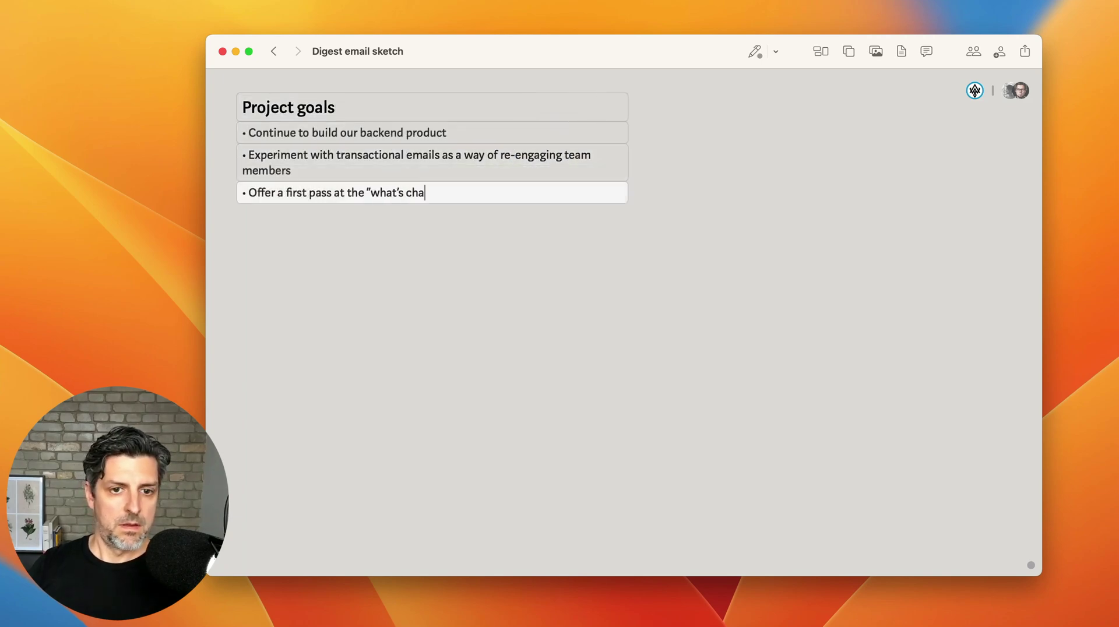
{"action": "type", "text": "nged in my workspace?\" question that a lot of alpha testers have complained about"}
{"action": "left_click", "coordinate": [632, 150]}
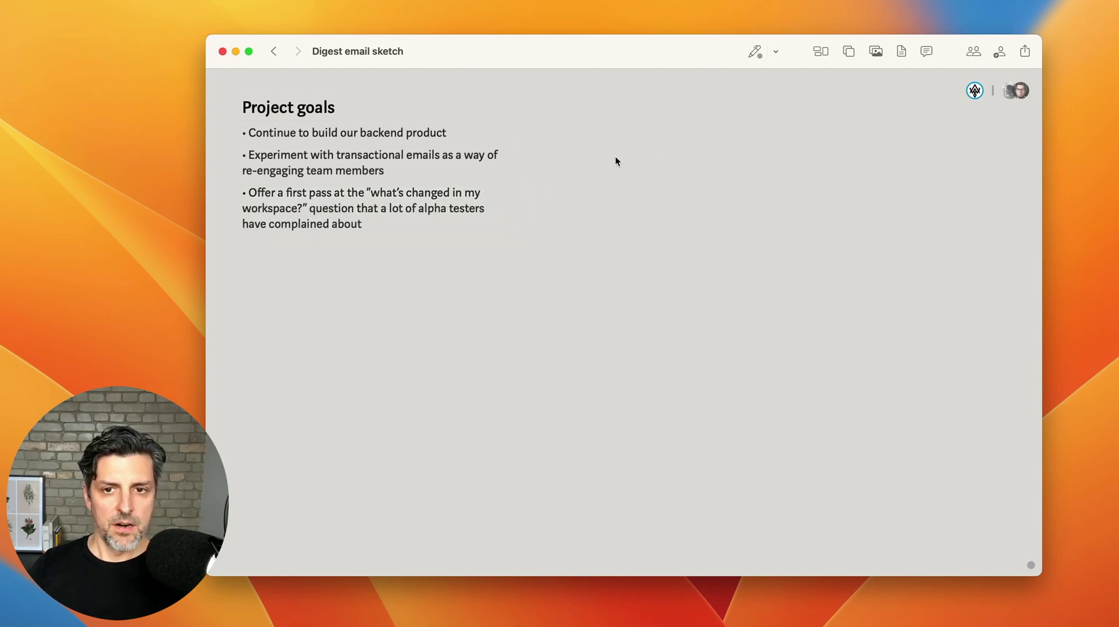
Step: Draw a 'User story' card right of the goals and a 'Prior art' card below them
{"action": "left_click_drag", "start_coordinate": [603, 145], "coordinate": [851, 316]}
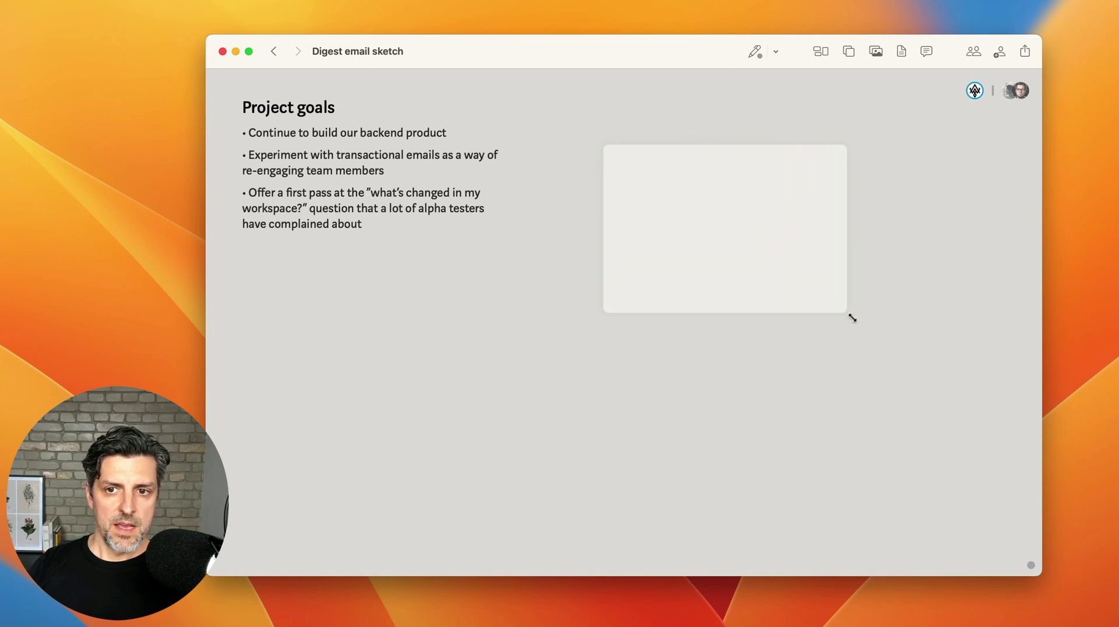
{"action": "left_click", "coordinate": [758, 252]}
{"action": "key", "text": "Return"}
{"action": "type", "text": "User story"}
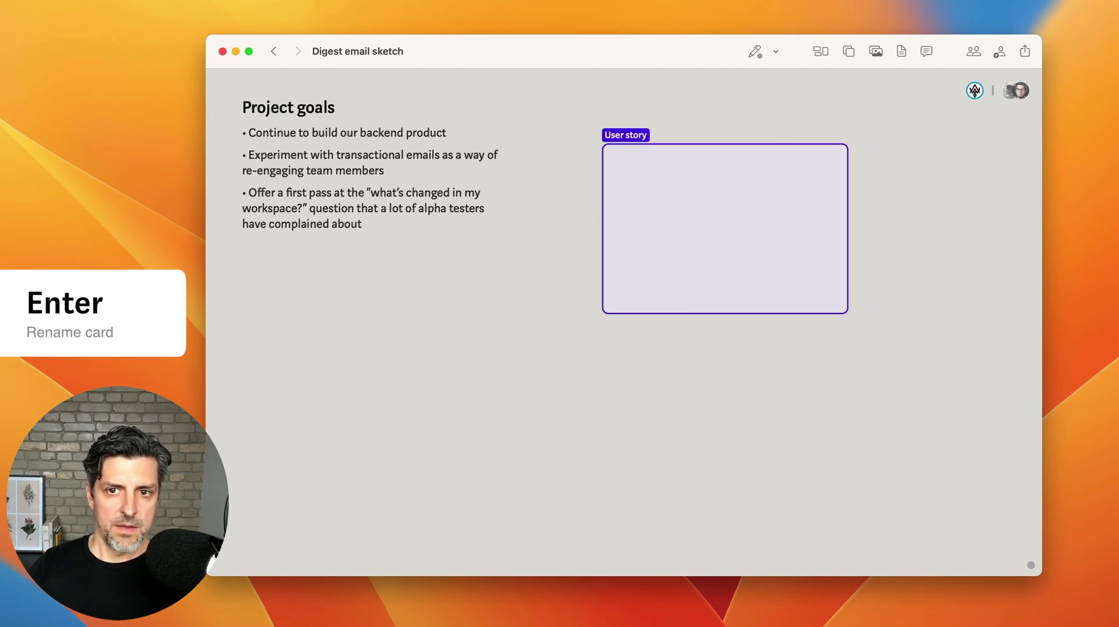
{"action": "left_click", "coordinate": [501, 317]}
{"action": "left_click_drag", "start_coordinate": [268, 308], "coordinate": [533, 482]}
{"action": "left_click", "coordinate": [476, 435]}
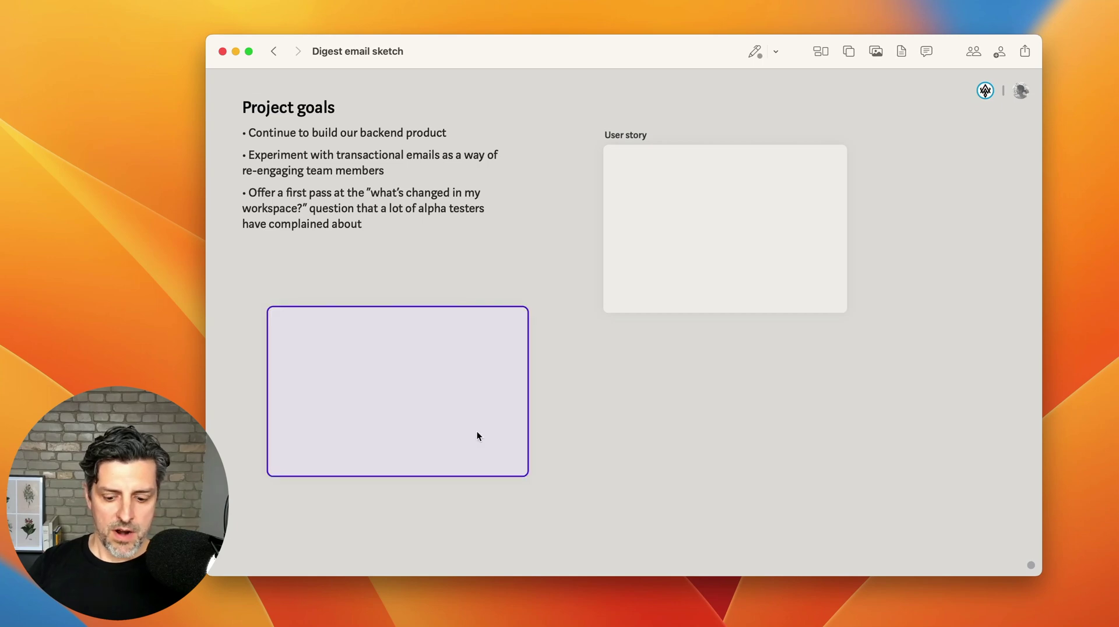
{"action": "key", "text": "Return"}
{"action": "type", "text": "Prior art"}
{"action": "key", "text": "Return"}
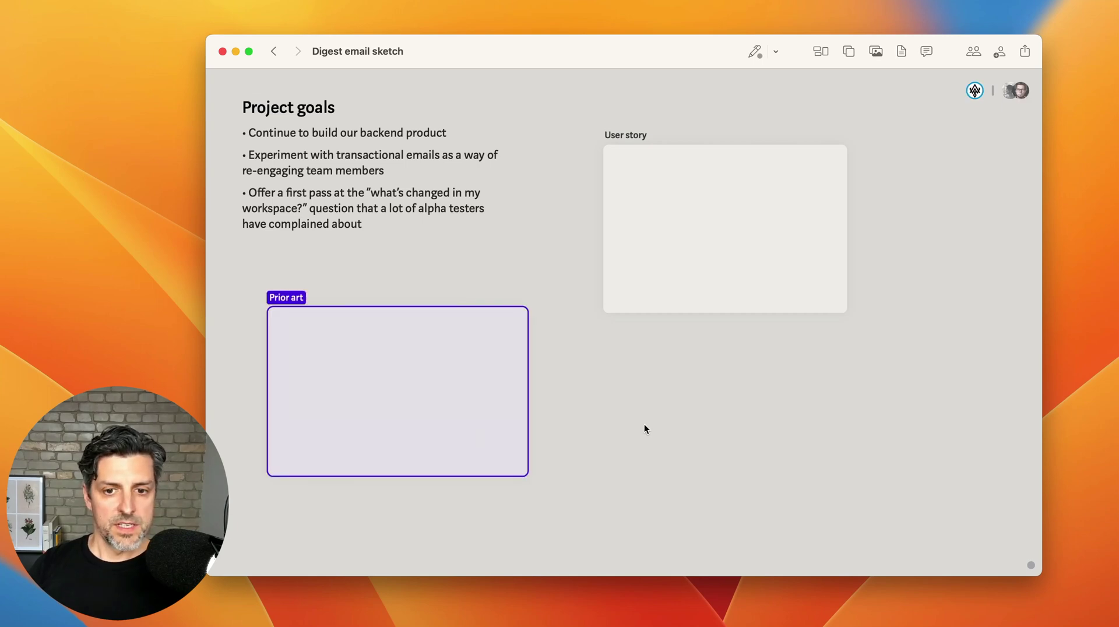
{"action": "left_click", "coordinate": [644, 425]}
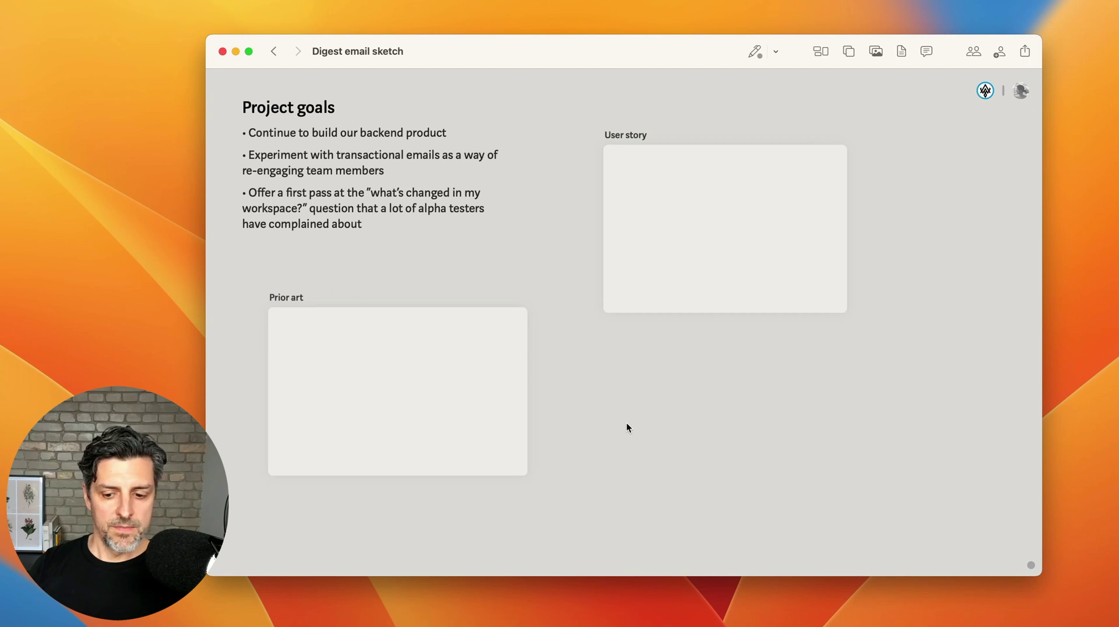
Step: Draw a 'First sketch' card below the User story card
{"action": "left_click_drag", "start_coordinate": [594, 367], "coordinate": [844, 535]}
{"action": "key", "text": "Return"}
{"action": "type", "text": "Firs"}
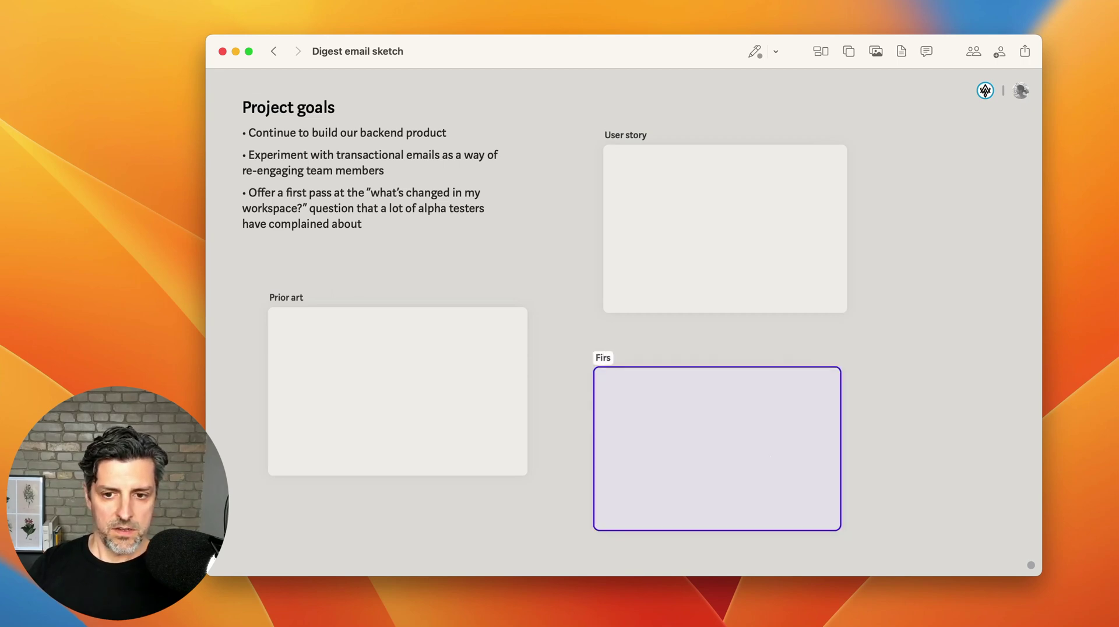
{"action": "type", "text": "t sketch"}
{"action": "key", "text": "Return"}
{"action": "key", "text": "Escape"}
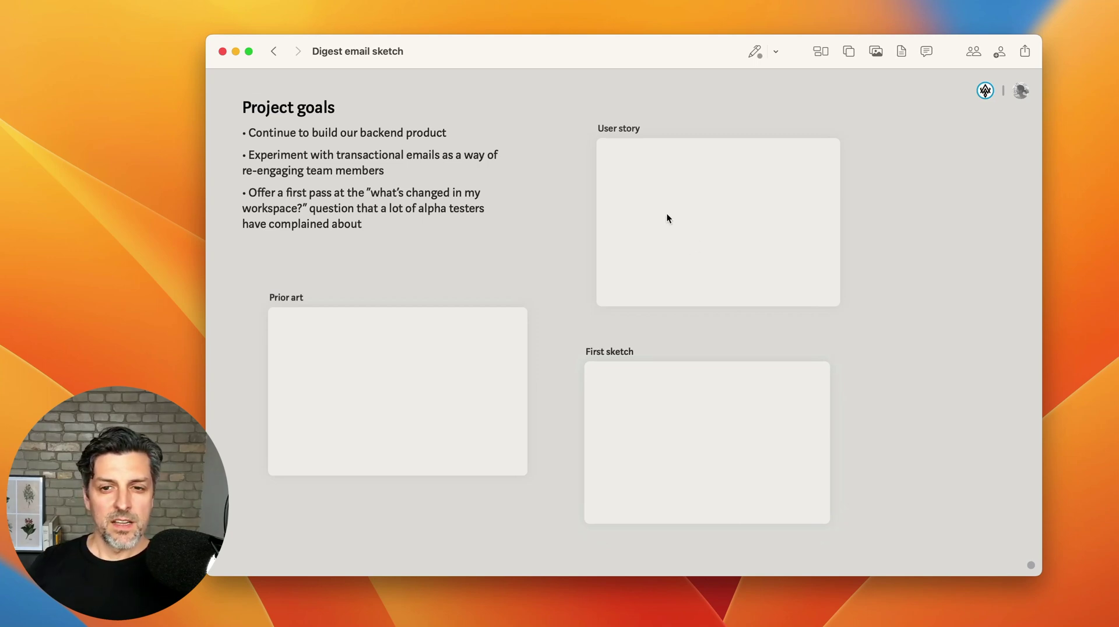
Step: Paste the user story text into the User story board and make 'Main use cases', 1 and 2 headings
{"action": "double_click", "coordinate": [639, 199]}
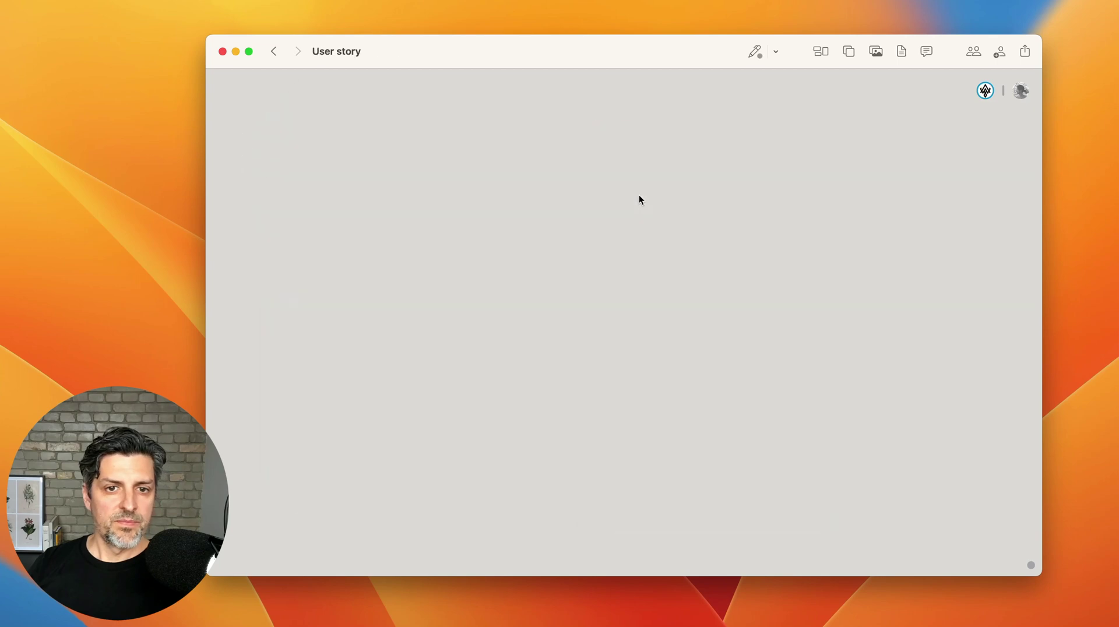
{"action": "key", "text": "super+v"}
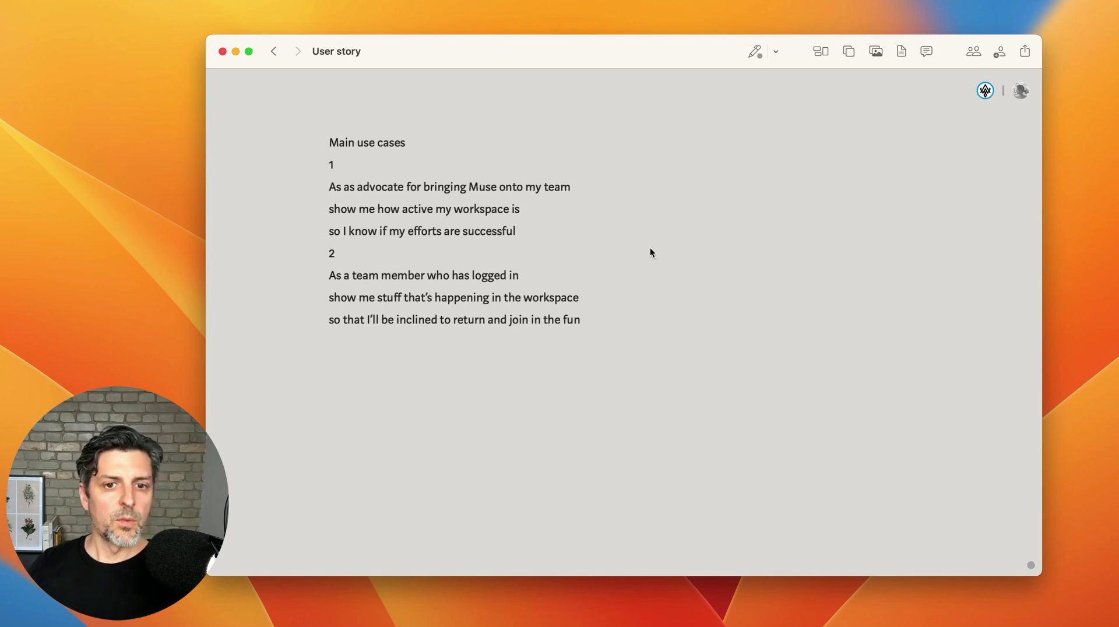
{"action": "left_click", "coordinate": [373, 145]}
{"action": "left_click", "coordinate": [377, 166], "text": "shift"}
{"action": "left_click", "coordinate": [369, 248], "text": "shift"}
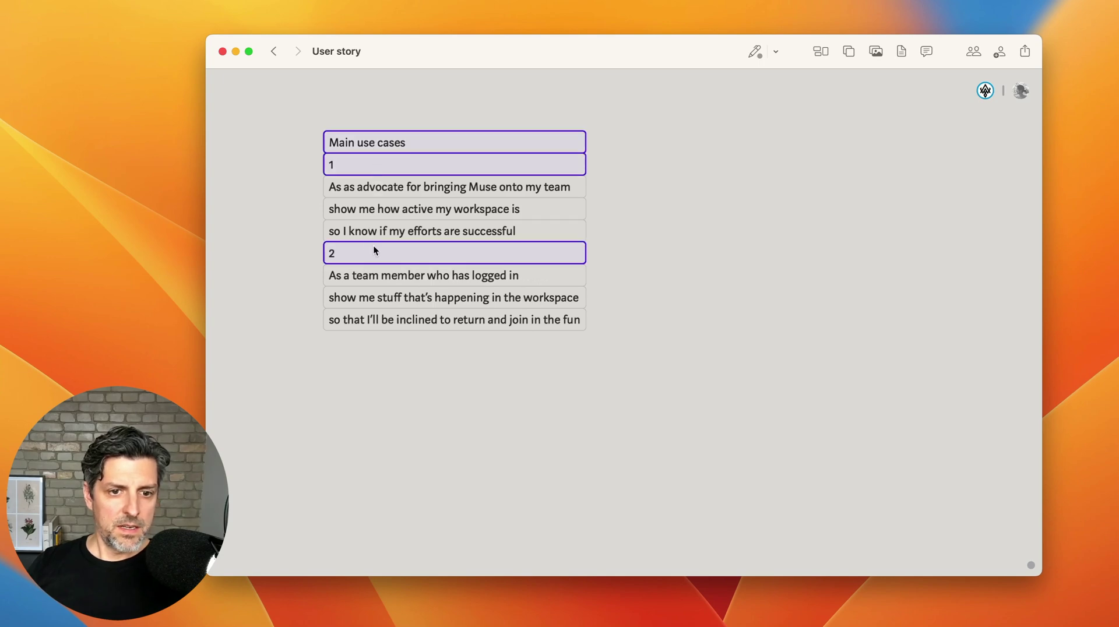
{"action": "key", "text": "super+alt+1"}
{"action": "left_click", "coordinate": [683, 274]}
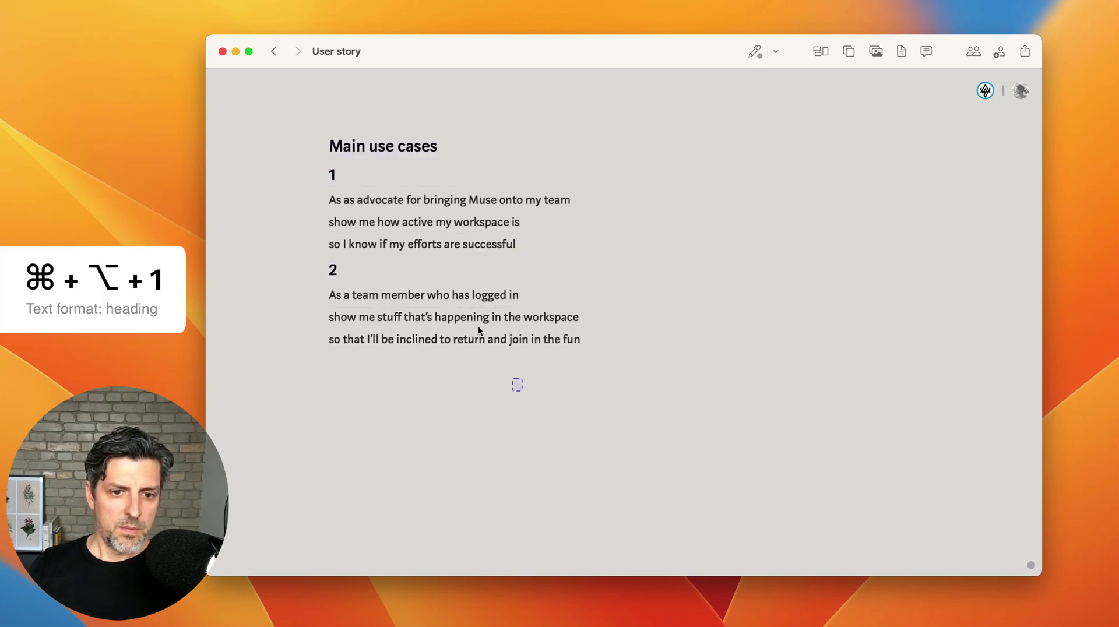
Step: Arrange the two use cases side by side, centre the title, and align the 1 and 2 labels
{"action": "left_click_drag", "start_coordinate": [521, 392], "coordinate": [758, 235]}
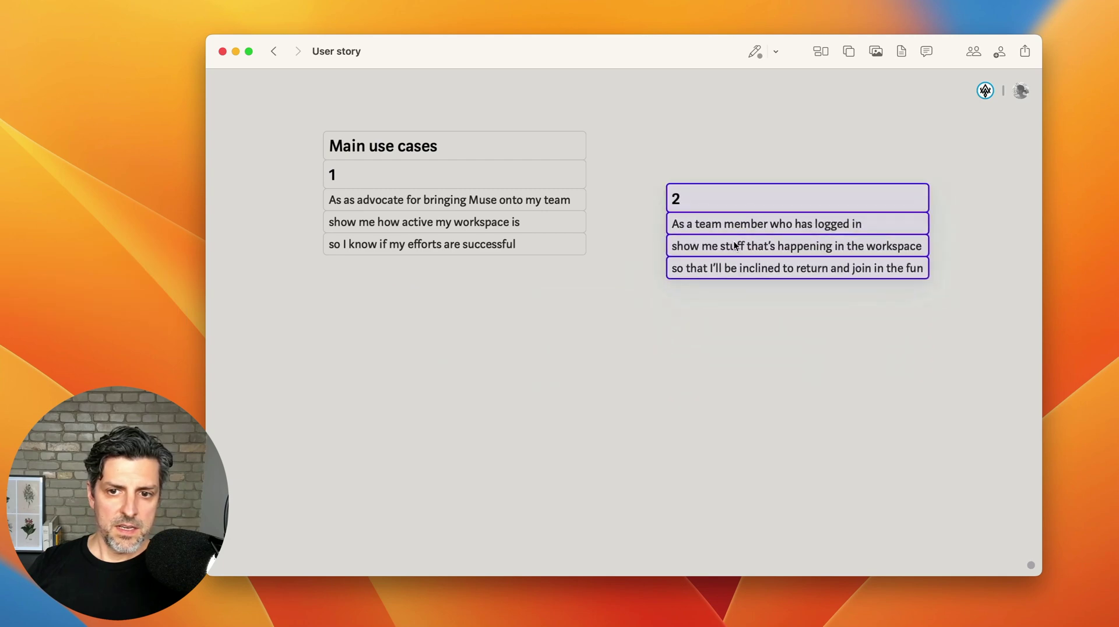
{"action": "left_click_drag", "start_coordinate": [592, 315], "coordinate": [379, 266]}
{"action": "left_click_drag", "start_coordinate": [429, 150], "coordinate": [634, 129]}
{"action": "left_click_drag", "start_coordinate": [302, 265], "coordinate": [344, 178]}
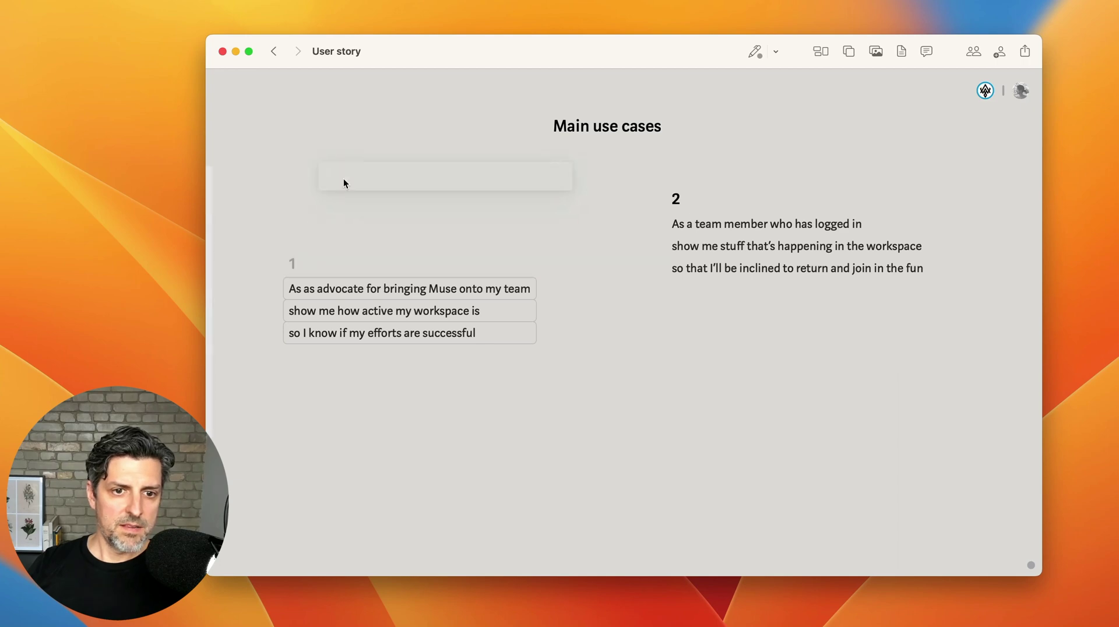
{"action": "left_click_drag", "start_coordinate": [681, 205], "coordinate": [585, 199]}
{"action": "left_click_drag", "start_coordinate": [328, 175], "coordinate": [274, 193]}
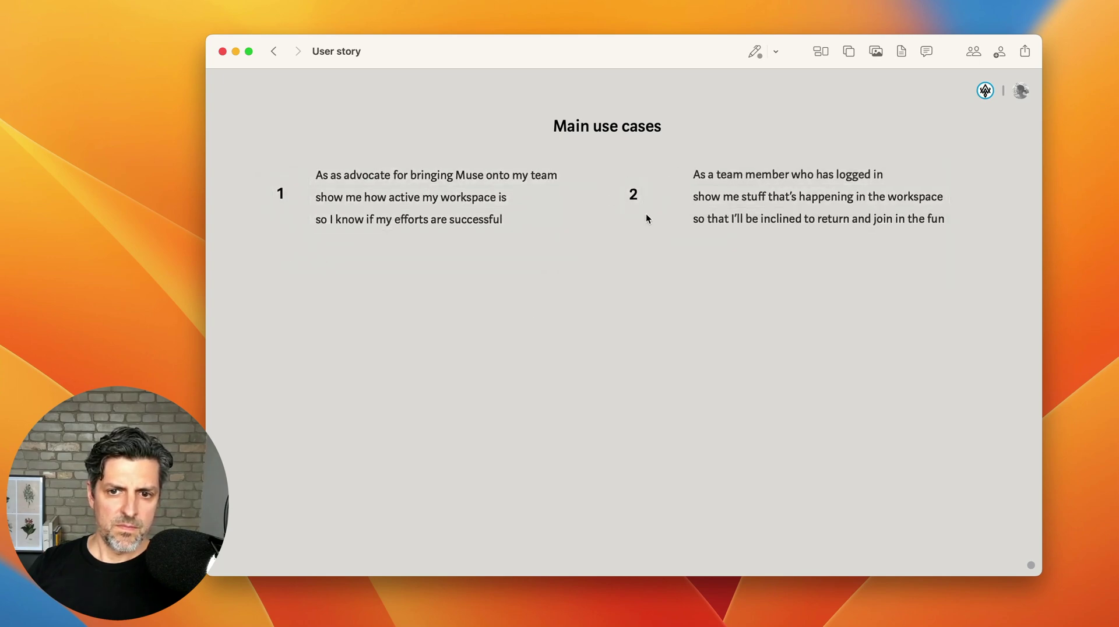
Step: Colour the 1 and 2 labels blue and return to the board
{"action": "right_click", "coordinate": [286, 191]}
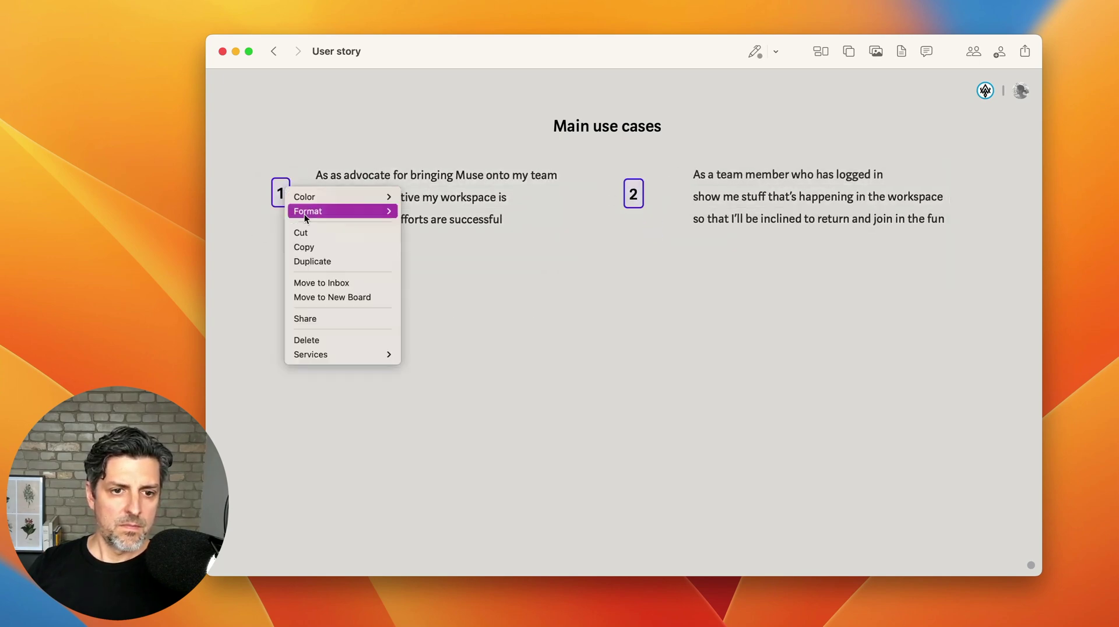
{"action": "mouse_move", "coordinate": [344, 197]}
{"action": "left_click", "coordinate": [431, 241]}
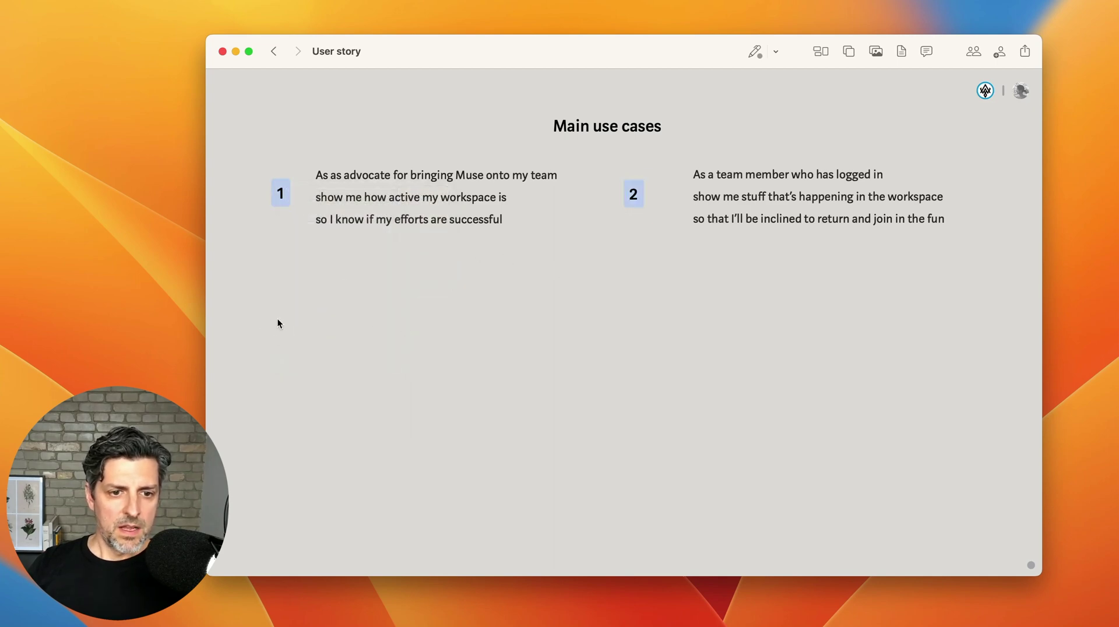
{"action": "left_click", "coordinate": [368, 309]}
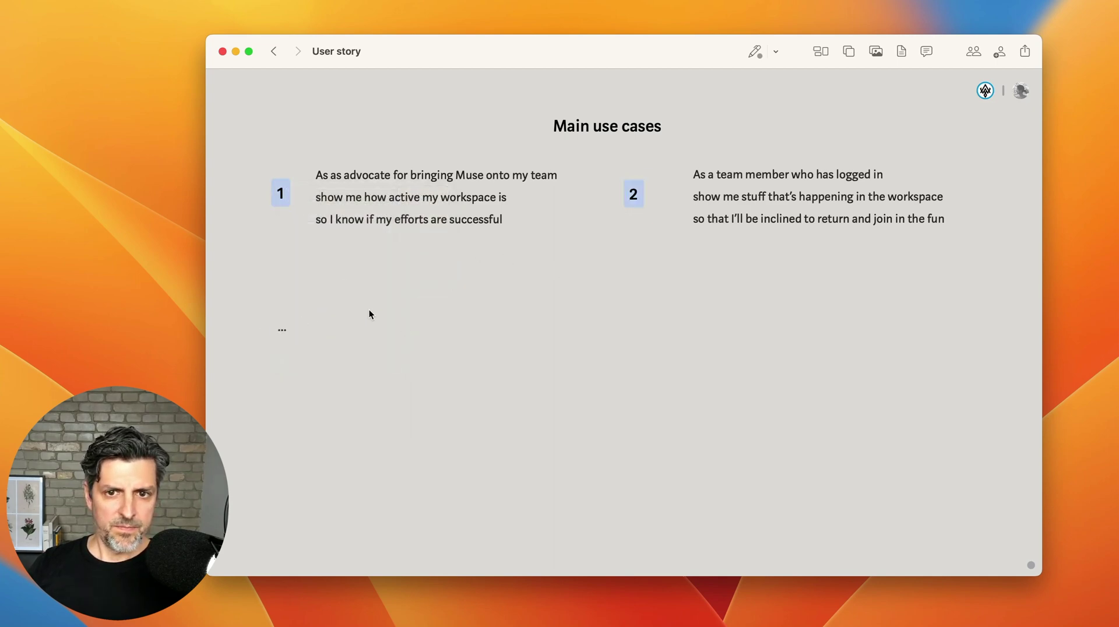
{"action": "scroll", "coordinate": [369, 309], "scroll_direction": "down", "scroll_amount": 3}
Step: Select the Prior art card and zoom into its empty board
{"action": "left_click", "coordinate": [438, 350]}
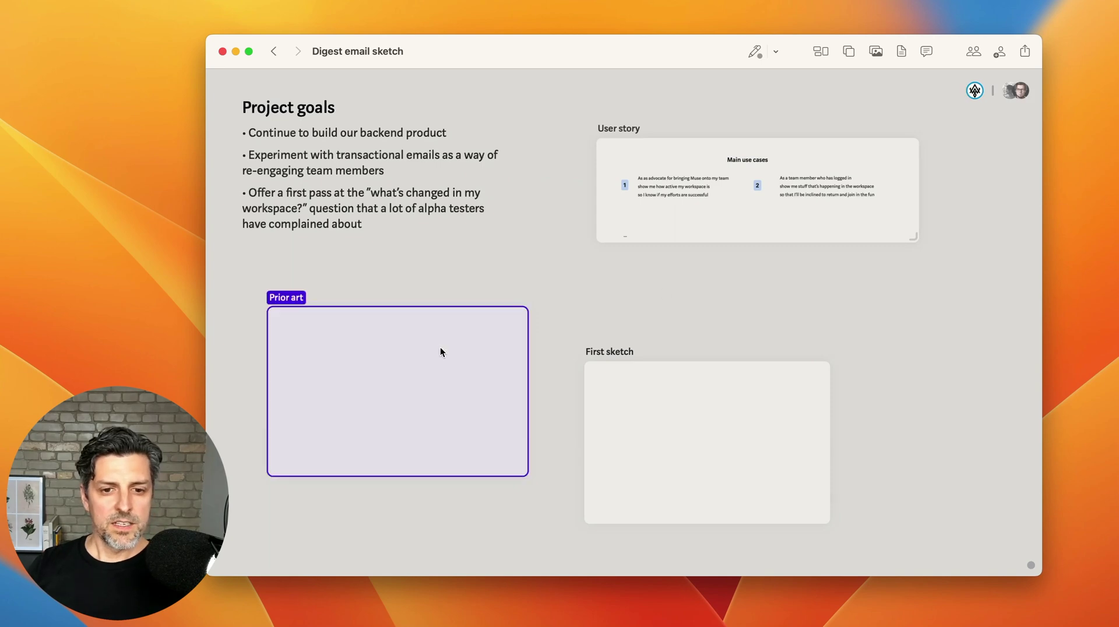
{"action": "scroll", "coordinate": [435, 353], "scroll_direction": "up", "scroll_amount": 3}
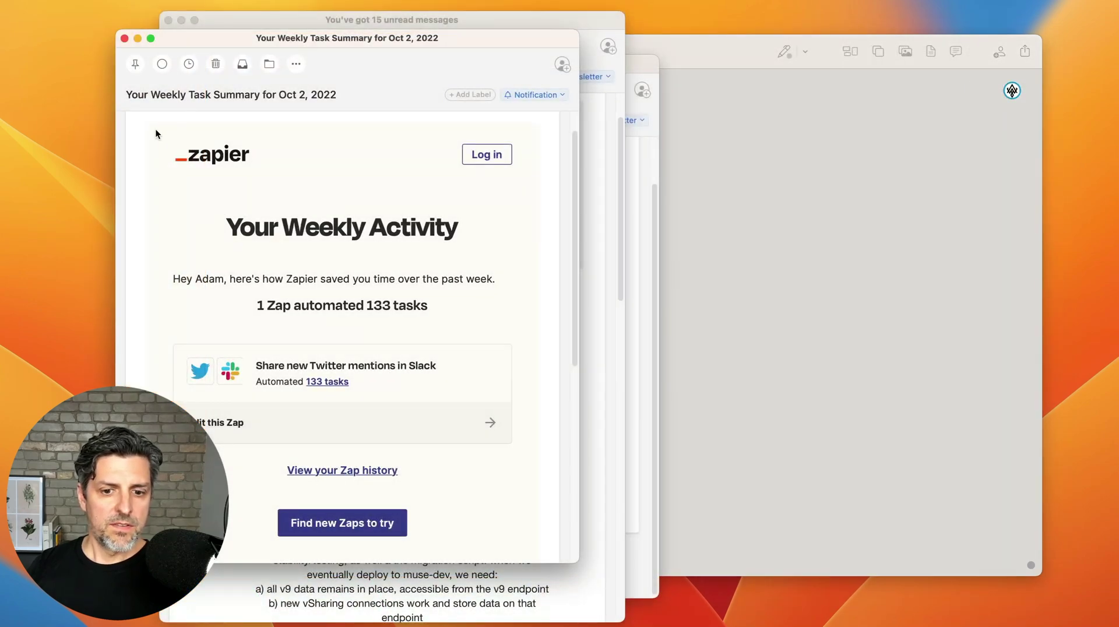
Step: Screenshot the Zapier, Slack and Milanote digest emails and drop them onto the Prior art board
{"action": "key", "text": "super+shift+4"}
{"action": "left_click_drag", "start_coordinate": [150, 125], "coordinate": [532, 553]}
{"action": "left_click_drag", "start_coordinate": [1075, 582], "coordinate": [725, 113]}
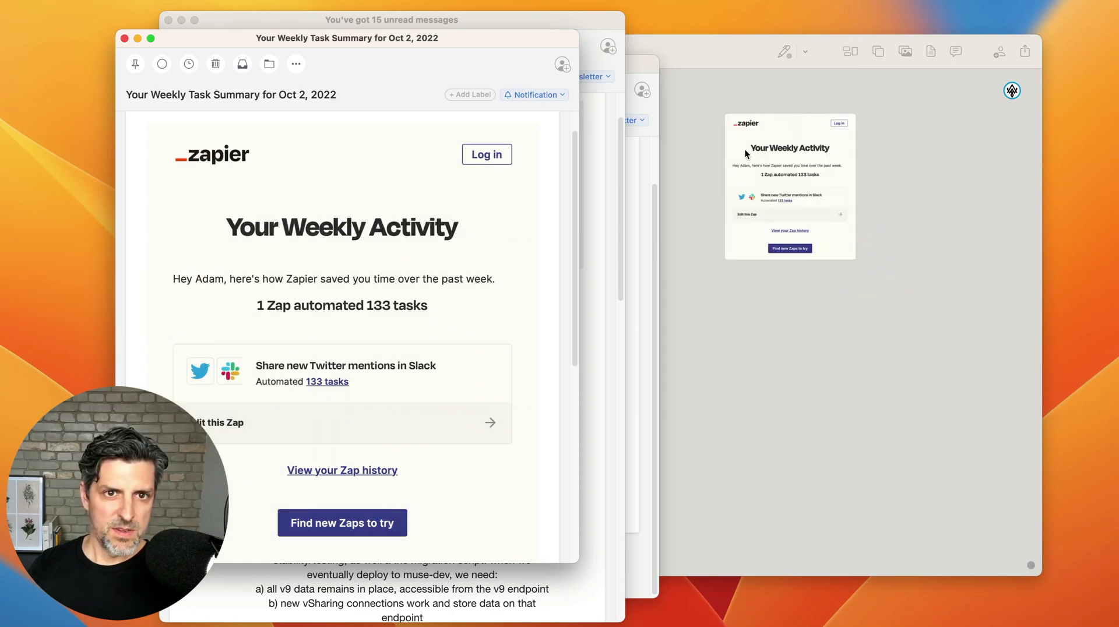
{"action": "left_click", "coordinate": [582, 18]}
{"action": "key", "text": "super+shift+4"}
{"action": "mouse_move", "coordinate": [192, 101]}
{"action": "left_mouse_down"}
{"action": "mouse_move", "coordinate": [518, 540]}
{"action": "mouse_move", "coordinate": [603, 613]}
{"action": "left_mouse_up"}
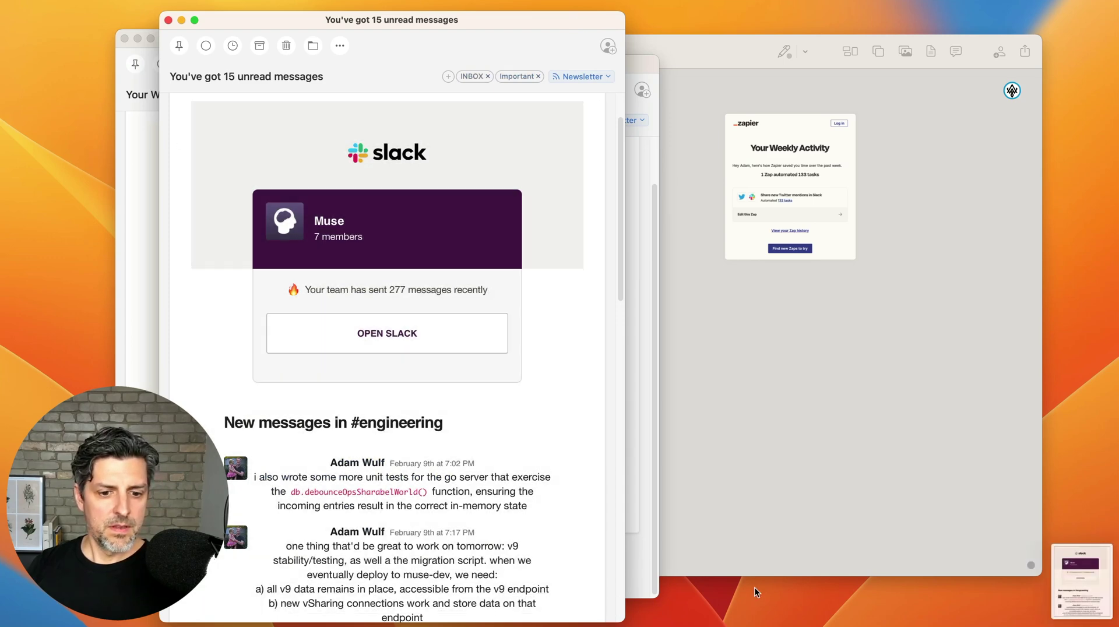
{"action": "left_click_drag", "start_coordinate": [1080, 581], "coordinate": [767, 382]}
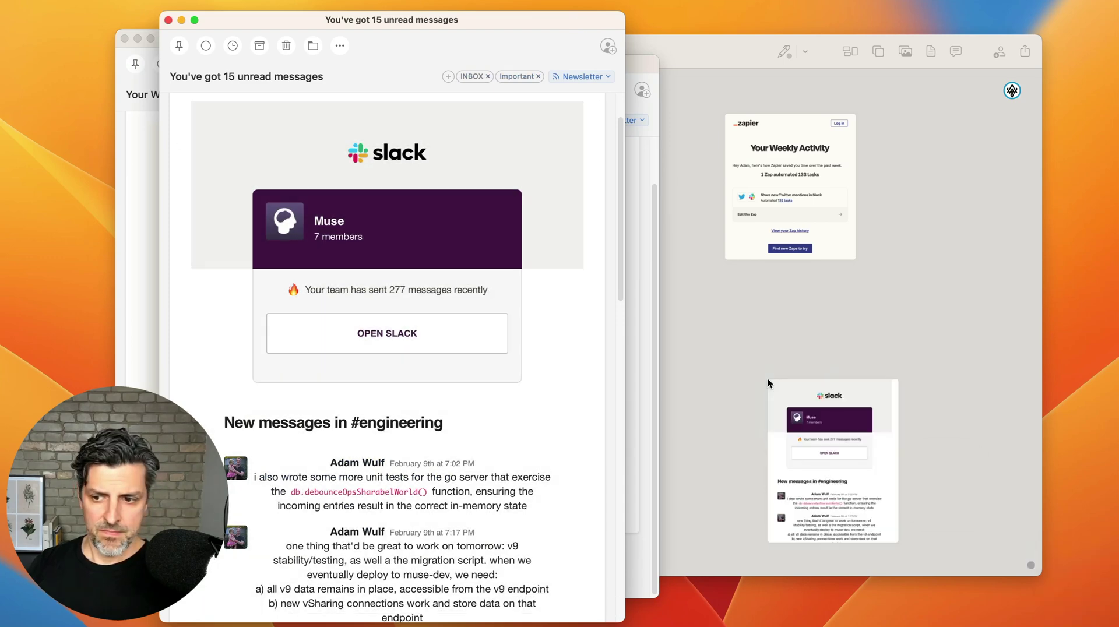
{"action": "left_click", "coordinate": [644, 344]}
{"action": "key", "text": "super+shift+4"}
{"action": "mouse_move", "coordinate": [229, 146]}
{"action": "left_mouse_down"}
{"action": "mouse_move", "coordinate": [269, 200]}
{"action": "mouse_move", "coordinate": [633, 502]}
{"action": "left_mouse_up"}
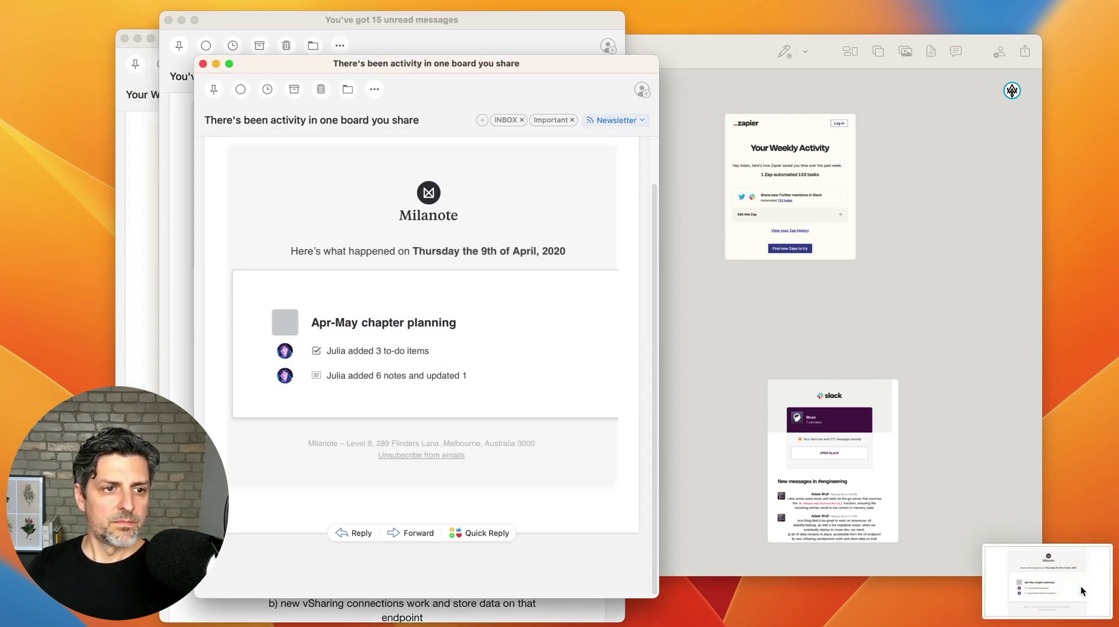
{"action": "left_click_drag", "start_coordinate": [1046, 580], "coordinate": [941, 378]}
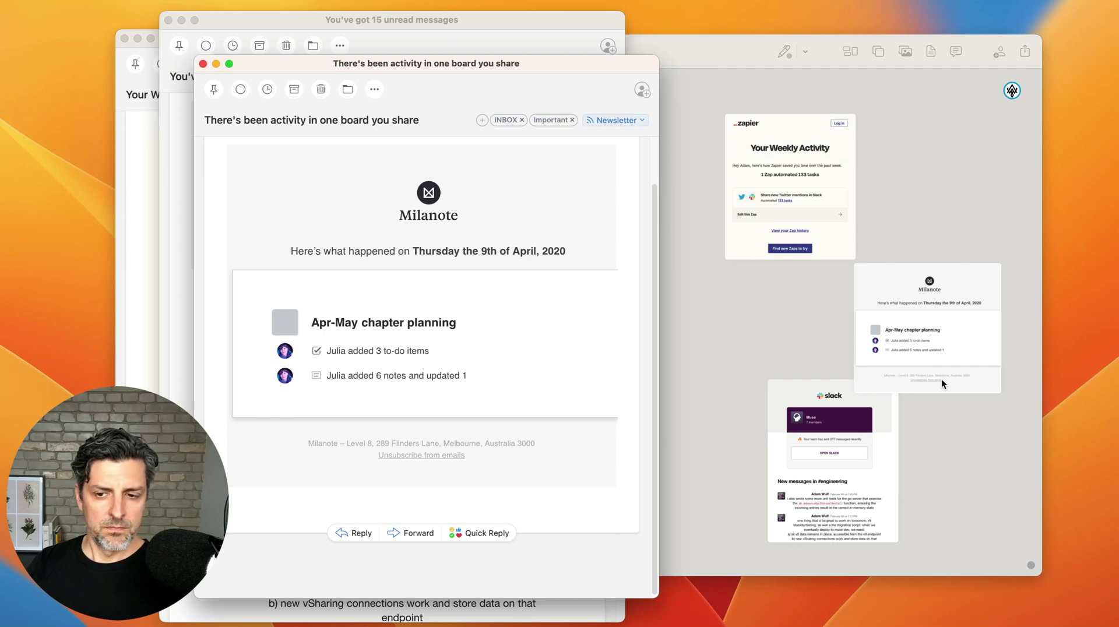
Step: Enlarge the screenshots, placing Milanote upper left, Zapier lower centre and Slack upper right
{"action": "key", "text": "super+h"}
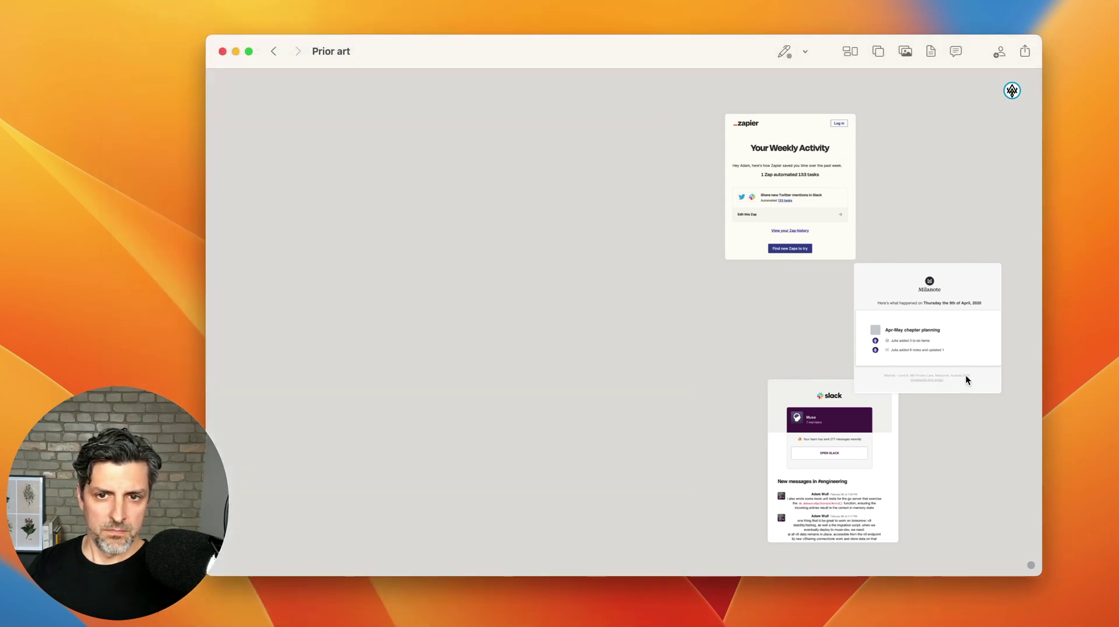
{"action": "left_click_drag", "start_coordinate": [966, 375], "coordinate": [305, 180]}
{"action": "left_click_drag", "start_coordinate": [392, 242], "coordinate": [463, 278]}
{"action": "left_click_drag", "start_coordinate": [758, 174], "coordinate": [459, 395]}
{"action": "left_click_drag", "start_coordinate": [543, 473], "coordinate": [622, 559]}
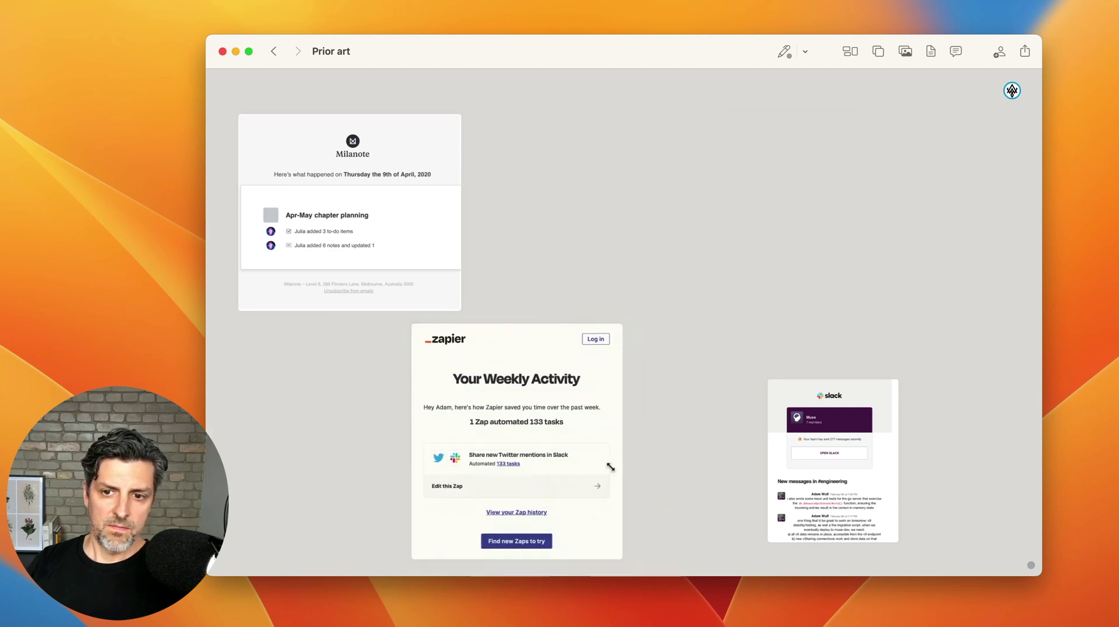
{"action": "left_click_drag", "start_coordinate": [865, 478], "coordinate": [754, 257]}
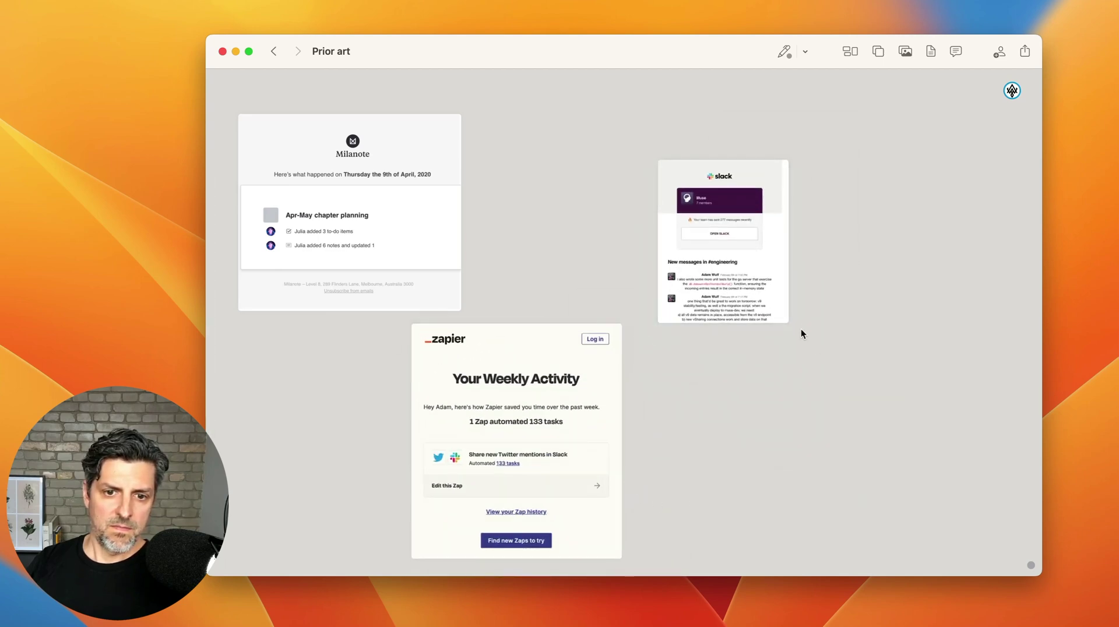
{"action": "left_click_drag", "start_coordinate": [791, 324], "coordinate": [861, 445]}
Step: Go back to the Digest email sketch board and open the First sketch card
{"action": "key", "text": "super+bracketleft"}
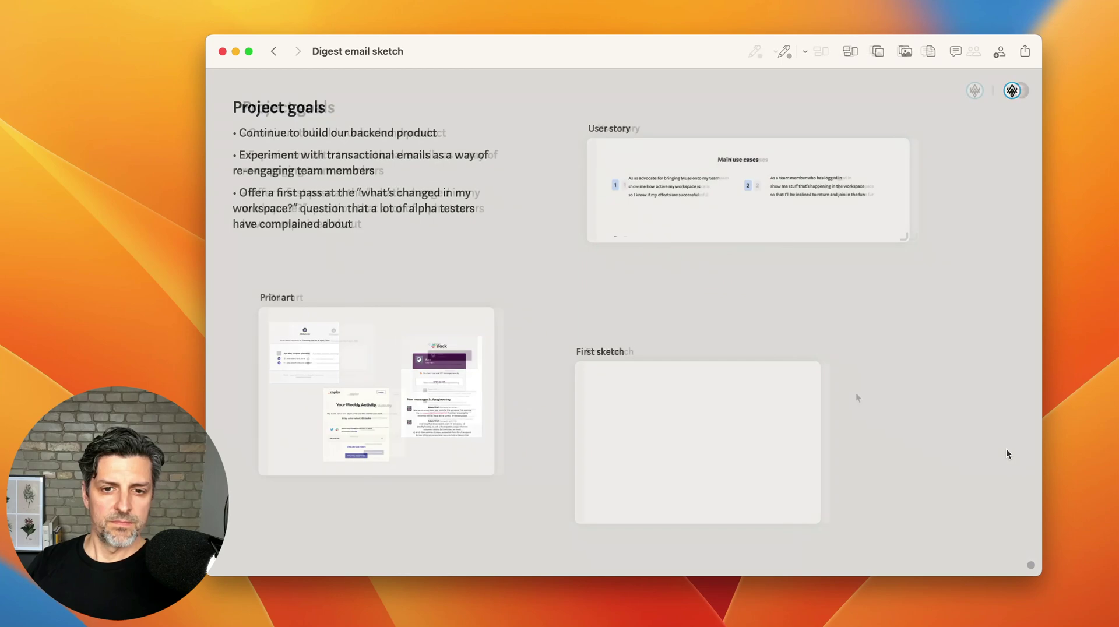
{"action": "left_click", "coordinate": [615, 384]}
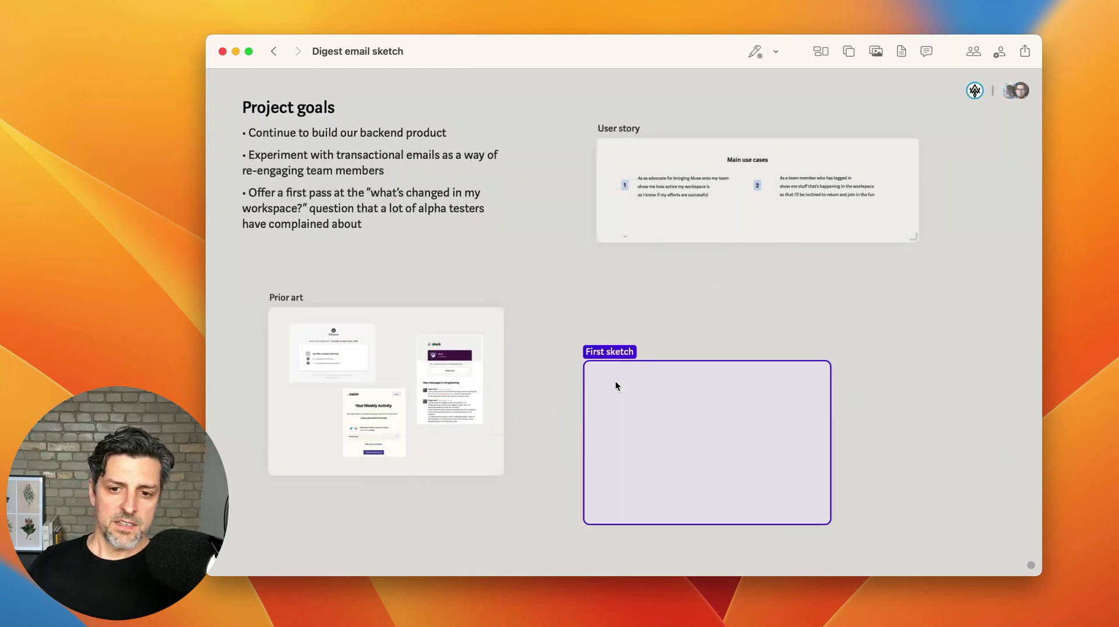
{"action": "left_click", "coordinate": [682, 419]}
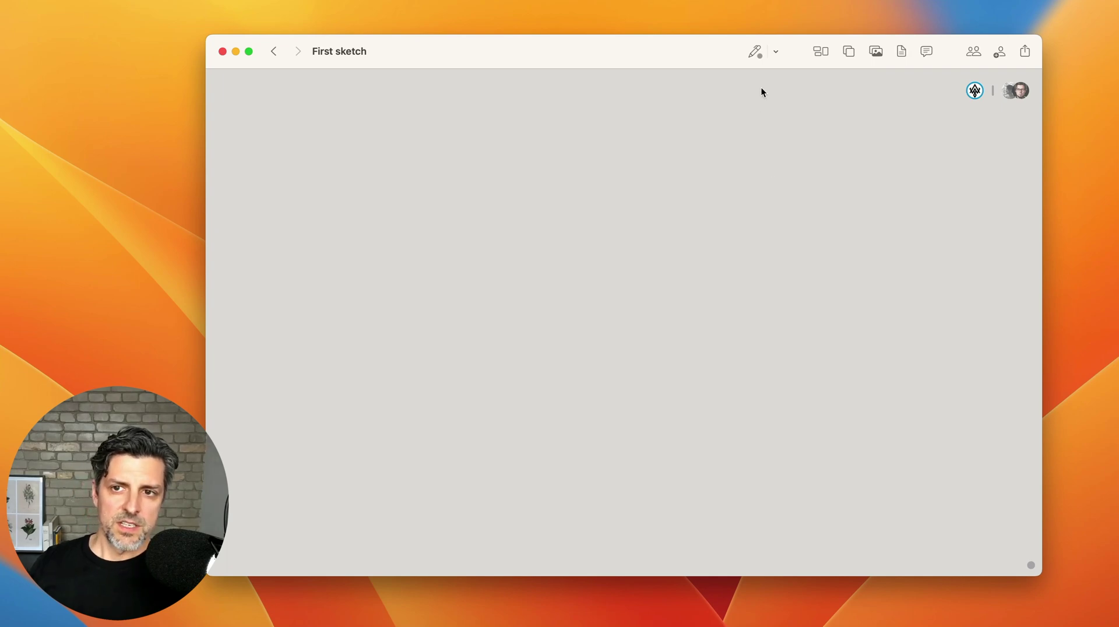
Step: Pencil the frame's top, right and left edges and add the Tuesday workspace headline
{"action": "left_click", "coordinate": [758, 53]}
{"action": "mouse_move", "coordinate": [343, 129]}
{"action": "left_mouse_down"}
{"action": "mouse_move", "coordinate": [805, 124]}
{"action": "mouse_move", "coordinate": [801, 454]}
{"action": "left_mouse_up"}
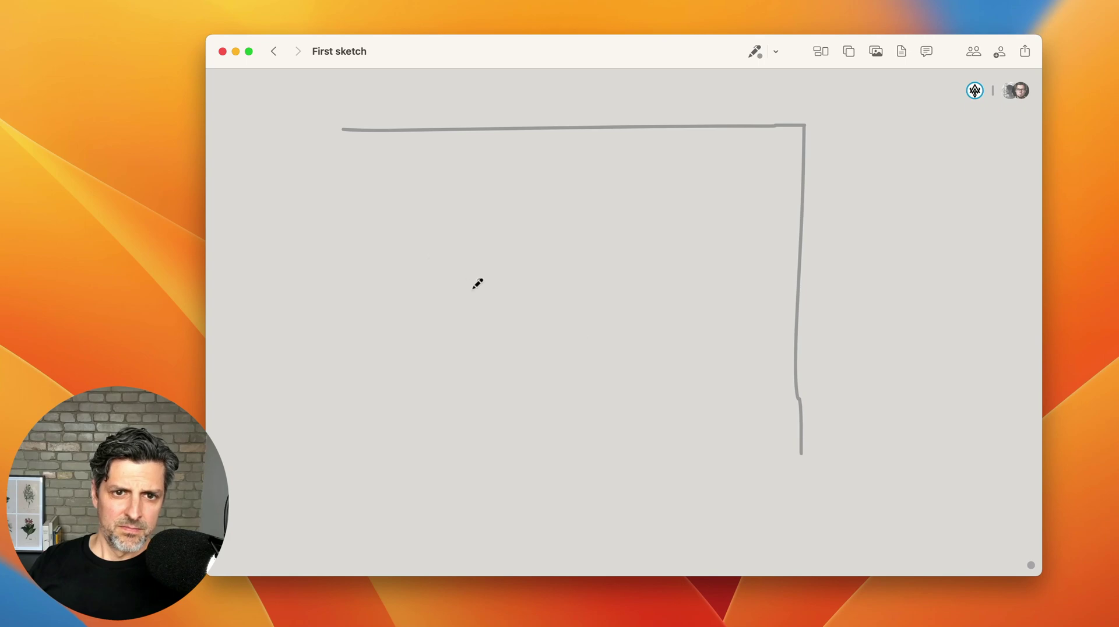
{"action": "left_click_drag", "start_coordinate": [343, 130], "coordinate": [340, 428]}
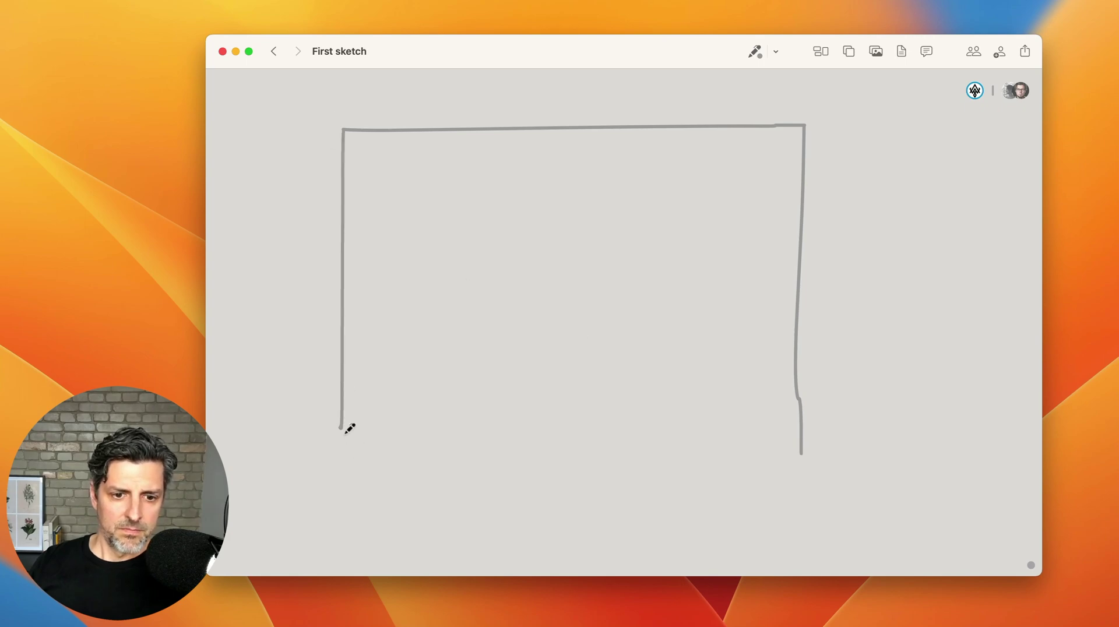
{"action": "key", "text": "Escape"}
{"action": "type", "text": "Here's what happened in your Muse workspace on Tuesday."}
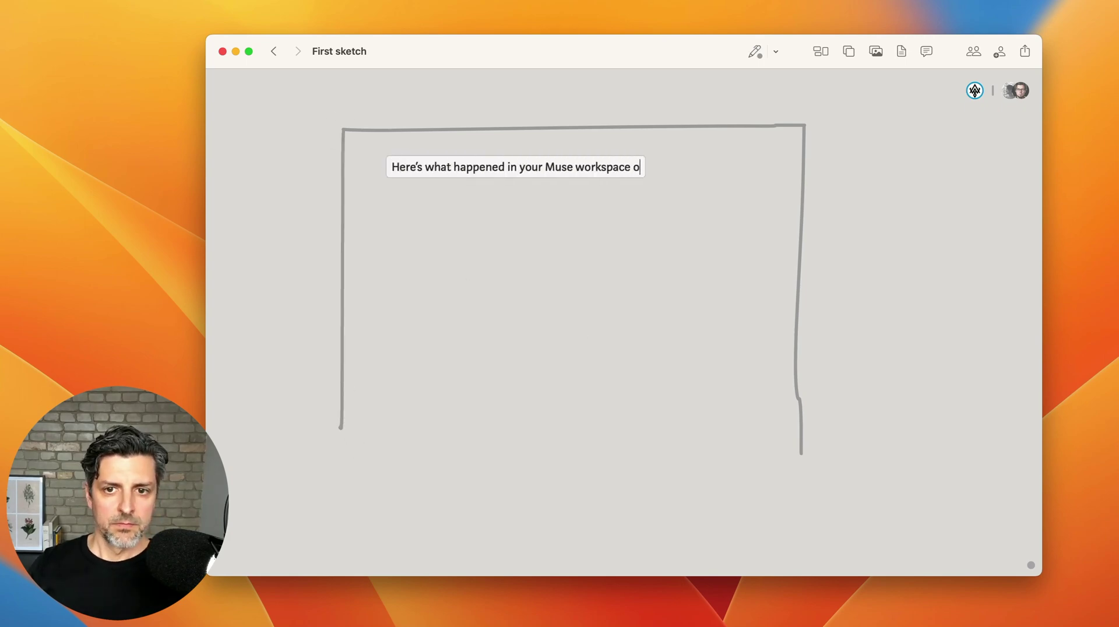
{"action": "key", "text": "Escape"}
{"action": "key", "text": "Escape"}
Step: Add a green note card: '"board name"', 'Person1 and Person2 made edits', 'view →'
{"action": "type", "text": "n Tuesday."}
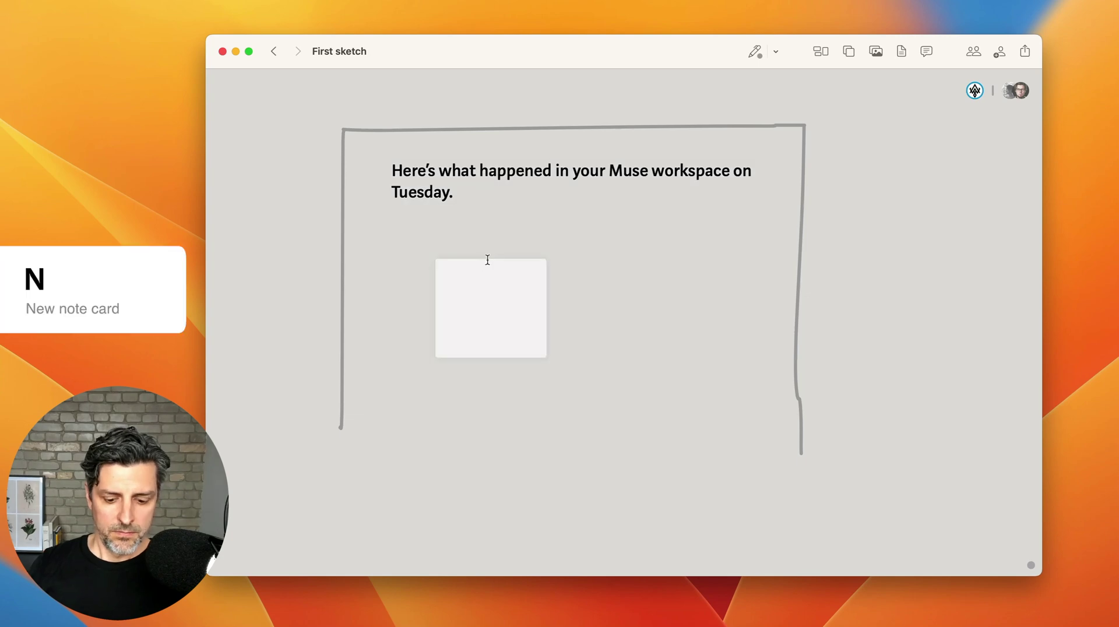
{"action": "type", "text": "\"board name\""}
{"action": "key", "text": "Return"}
{"action": "key", "text": "Return"}
{"action": "type", "text": "P"}
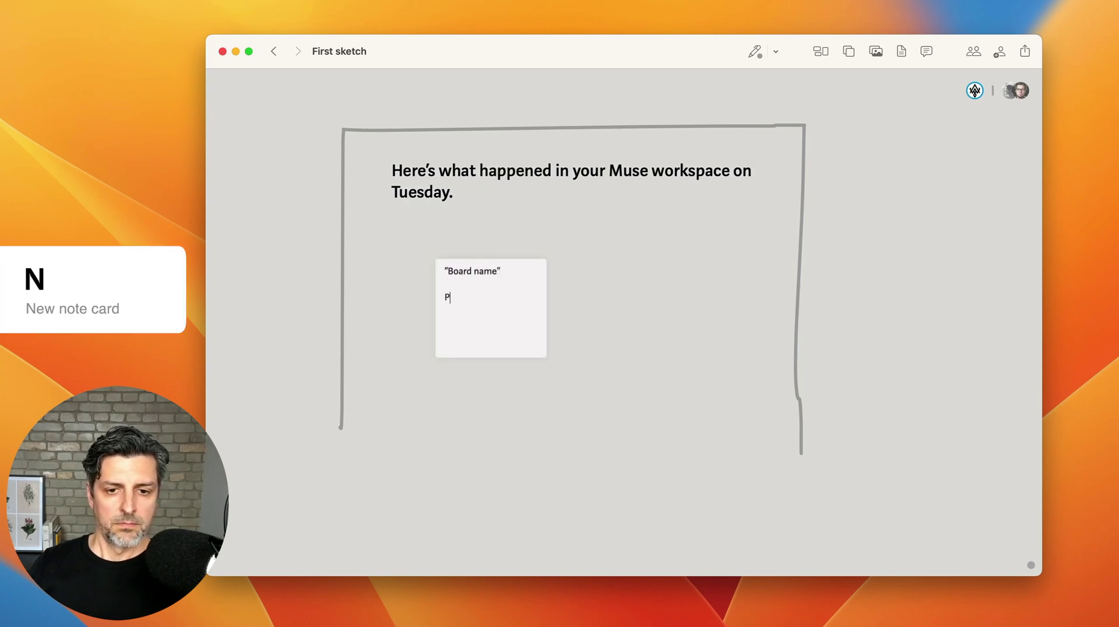
{"action": "type", "text": "erson1 and Person2 made edits"}
{"action": "key", "text": "Return"}
{"action": "key", "text": "Return"}
{"action": "type", "text": "view"}
{"action": "key", "text": "ctrl+super+space"}
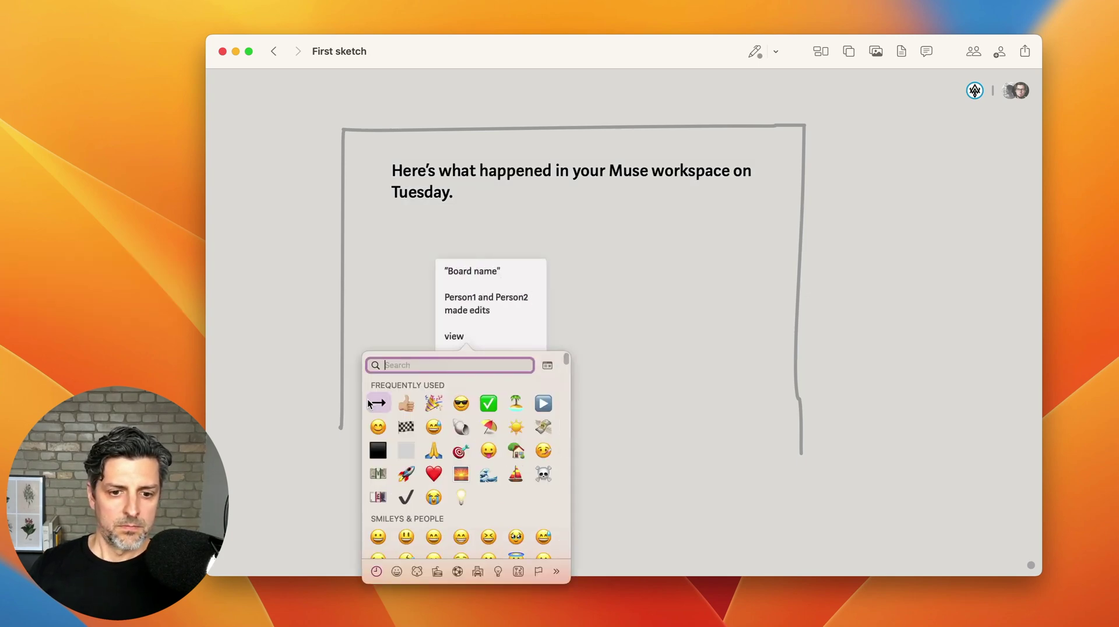
{"action": "key", "text": "Return"}
{"action": "key", "text": "Escape"}
{"action": "right_click", "coordinate": [507, 312]}
{"action": "left_click", "coordinate": [636, 376]}
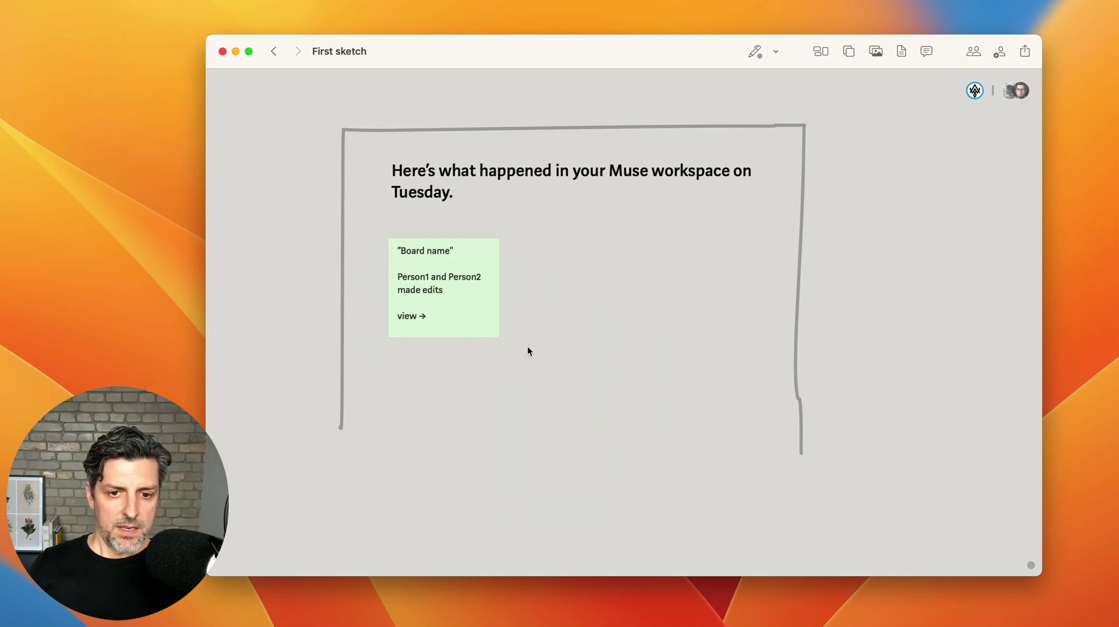
Step: Duplicate the green activity card twice, placing the copies beside the original
{"action": "right_click", "coordinate": [473, 258]}
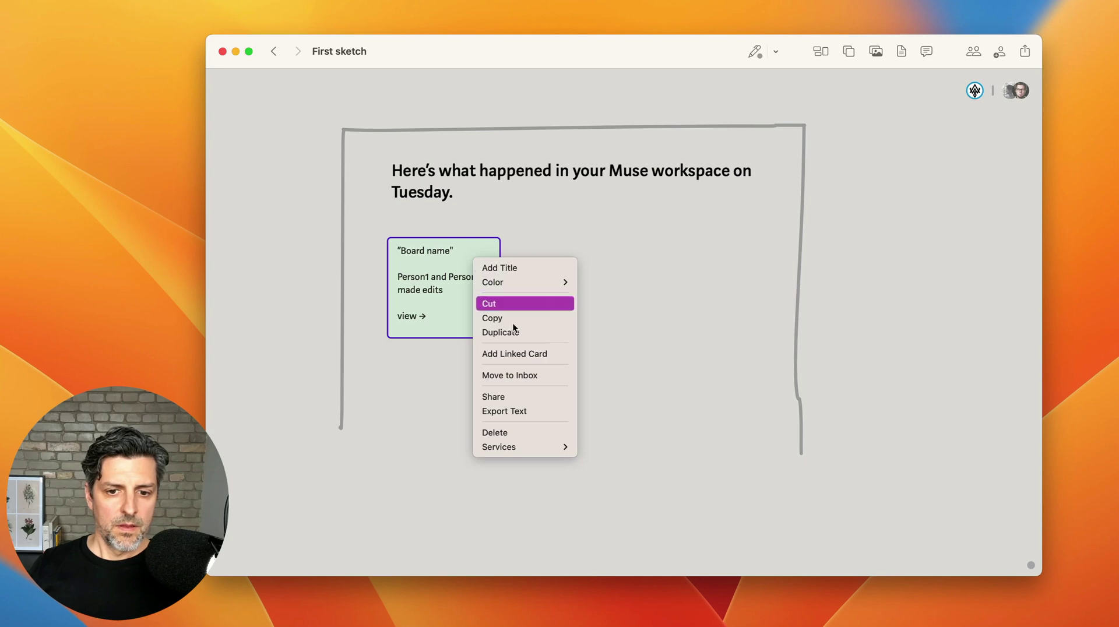
{"action": "left_click", "coordinate": [515, 332]}
{"action": "left_click_drag", "start_coordinate": [432, 284], "coordinate": [659, 278]}
{"action": "key", "text": "super+d"}
Step: Rewrite the copies as 'Person3 and Person4 left comments' and 'Person5 created and edited'
{"action": "triple_click", "coordinate": [577, 286]}
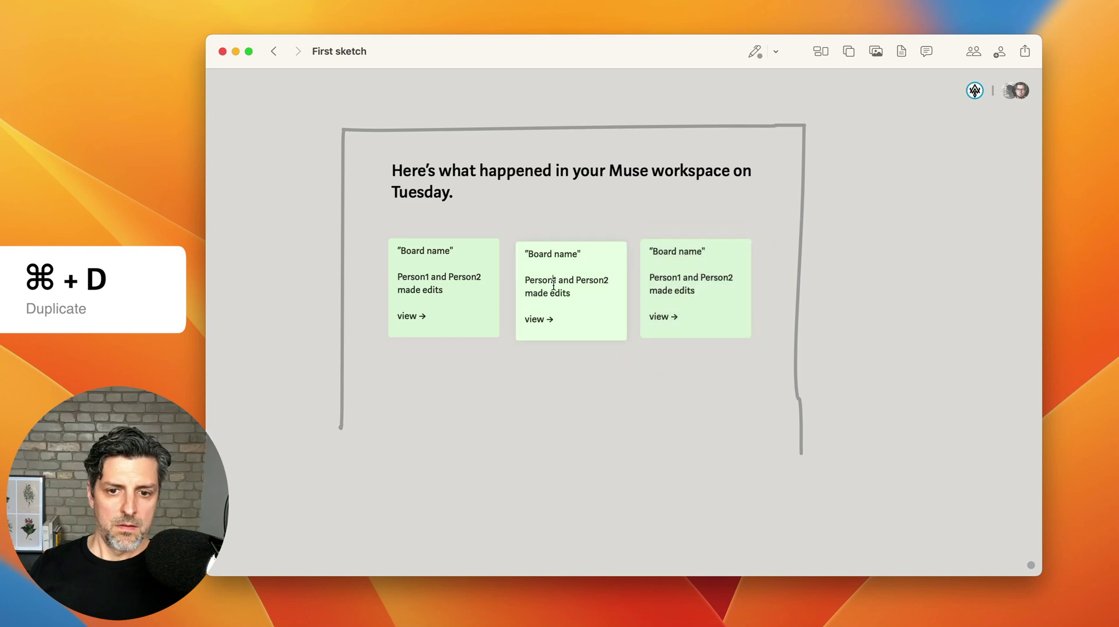
{"action": "type", "text": "Person3 and Person 4"}
{"action": "key", "text": "BackSpace"}
{"action": "key", "text": "BackSpace"}
{"action": "type", "text": "4 left comments"}
{"action": "key", "text": "Return"}
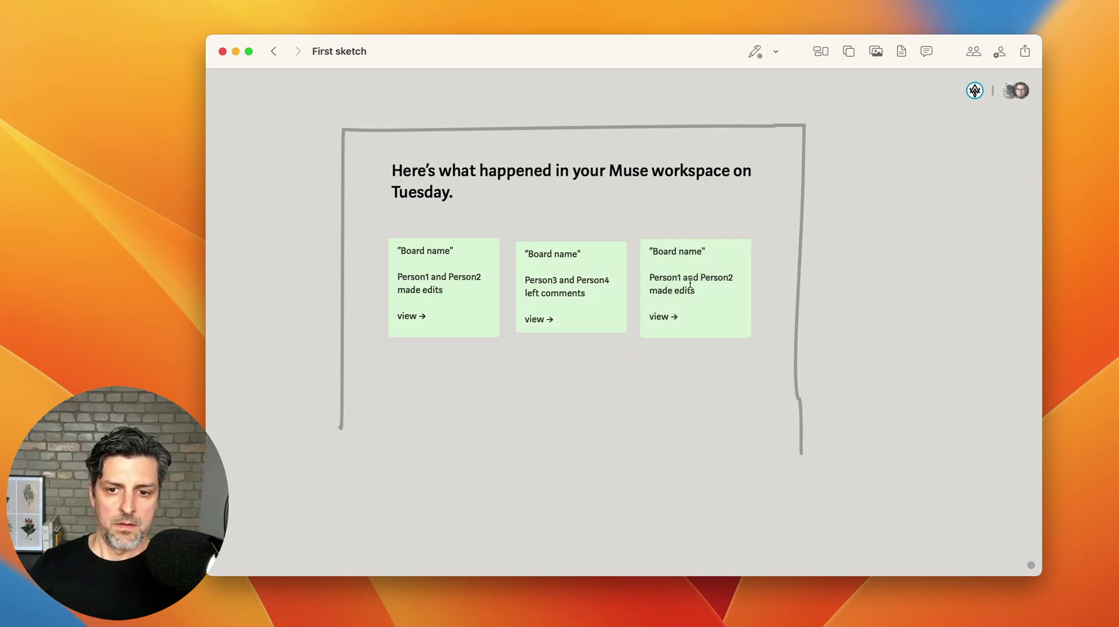
{"action": "triple_click", "coordinate": [691, 284]}
{"action": "type", "text": "Person56"}
{"action": "key", "text": "BackSpace"}
{"action": "key", "text": "BackSpace"}
{"action": "type", "text": "created and edited"}
{"action": "key", "text": "Return"}
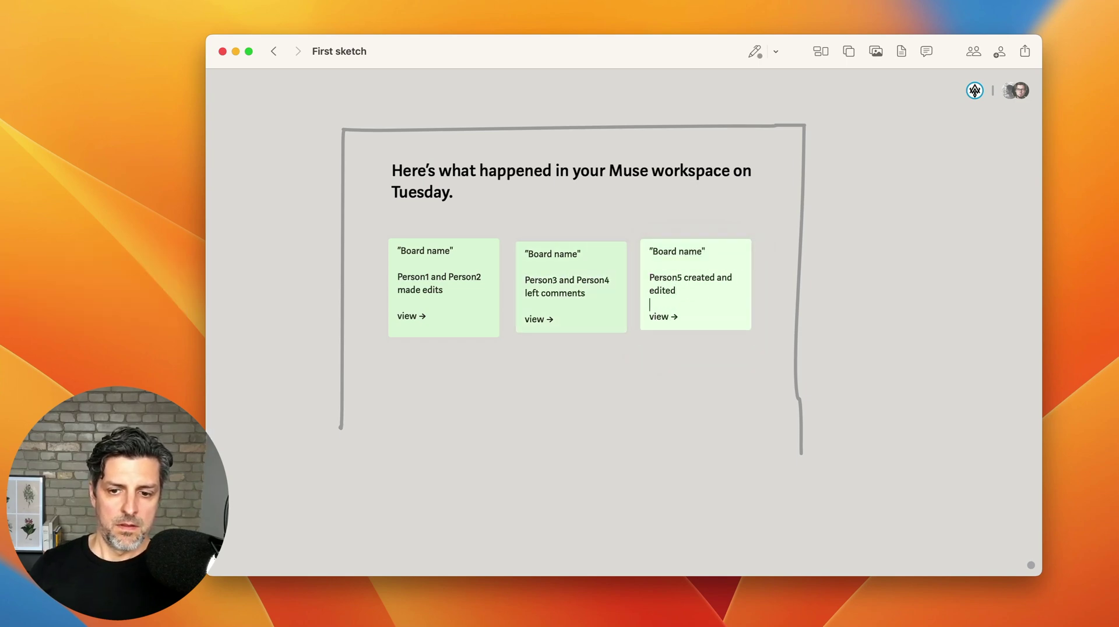
{"action": "left_click", "coordinate": [657, 379]}
Step: Add a one-line 'Don't want these emails? [Unsubscribe]' text below the cards
{"action": "double_click", "coordinate": [394, 379]}
{"action": "type", "text": "Don't "}
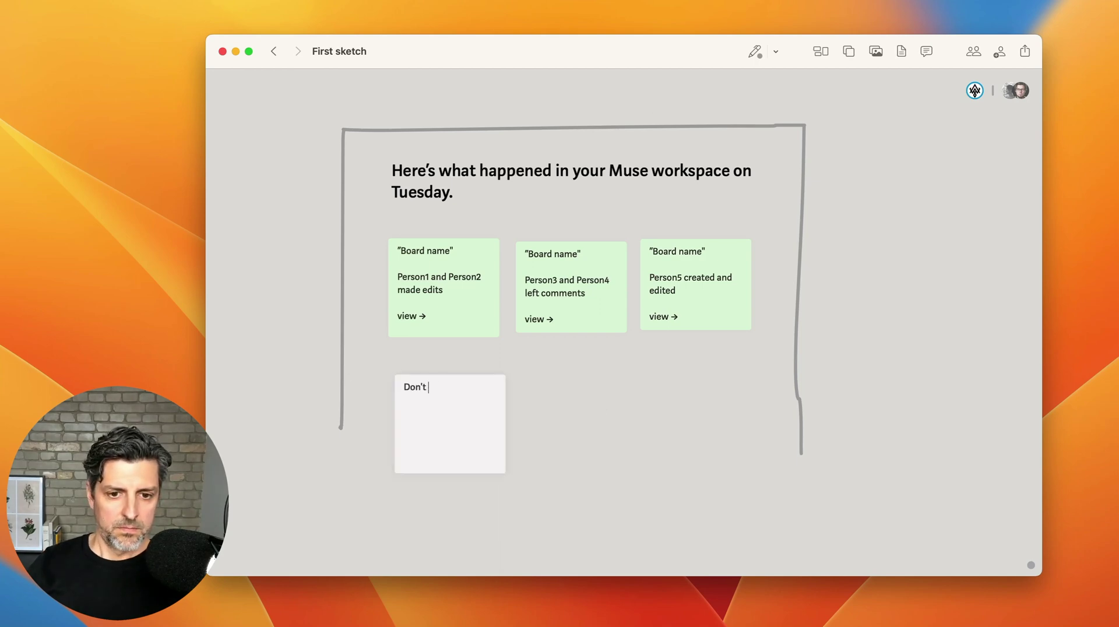
{"action": "type", "text": "want these emails? [Usnsubscribe]"}
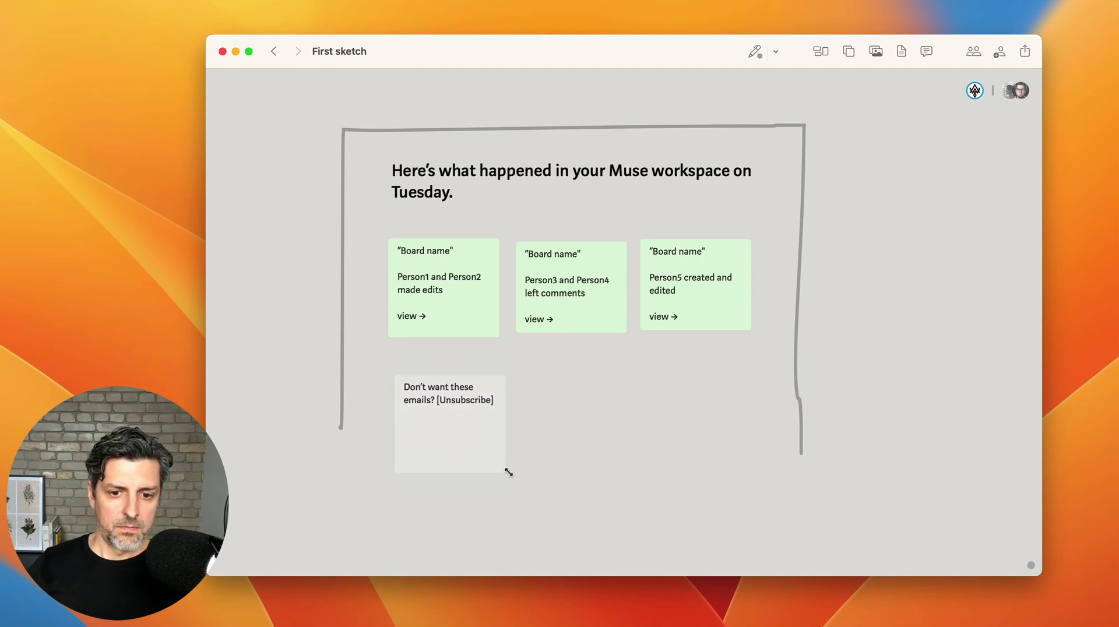
{"action": "left_click_drag", "start_coordinate": [506, 470], "coordinate": [691, 401]}
Step: Pencil the bottom edge of the email frame
{"action": "left_click", "coordinate": [754, 51]}
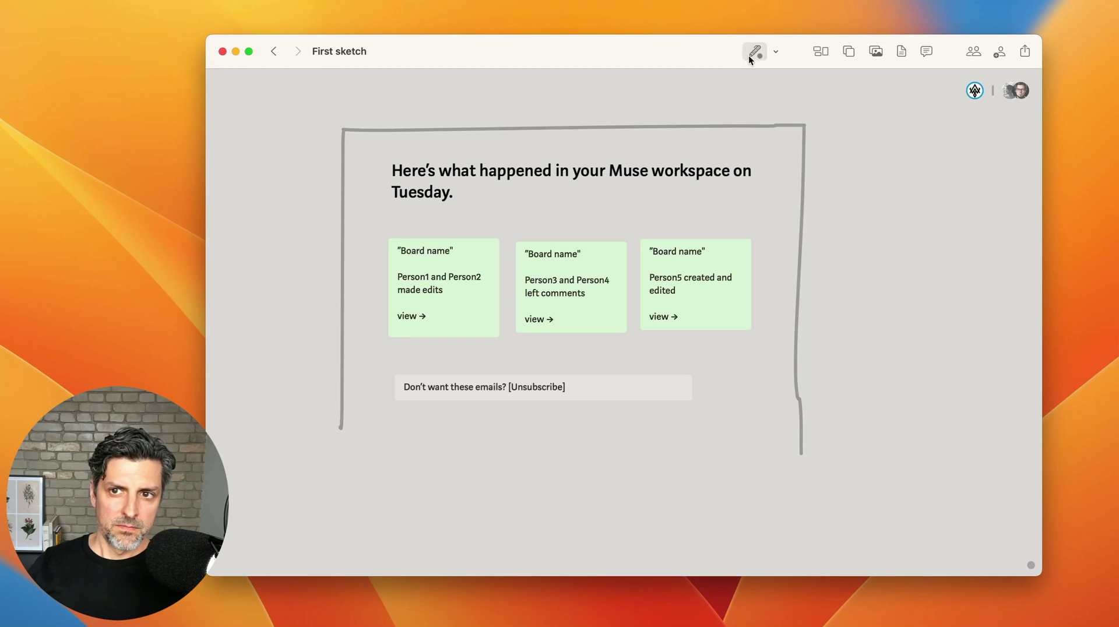
{"action": "left_click_drag", "start_coordinate": [341, 427], "coordinate": [917, 427]}
{"action": "left_click_drag", "start_coordinate": [953, 386], "coordinate": [808, 463]}
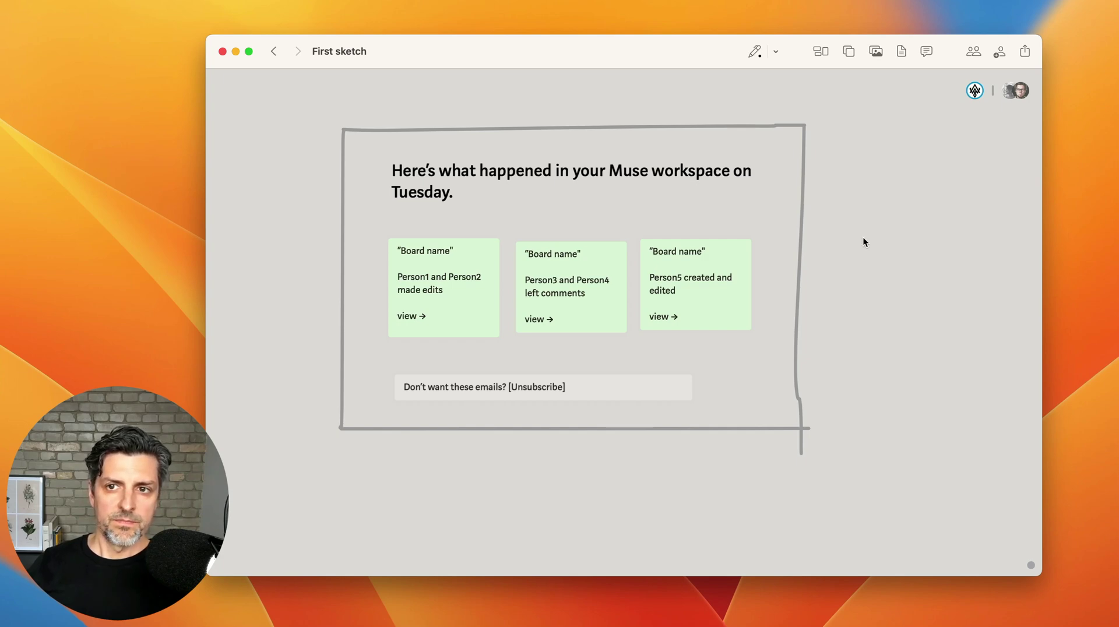
Step: Copy the Digest email sketch board's URL
{"action": "scroll", "coordinate": [865, 244], "scroll_direction": "down", "scroll_amount": 3}
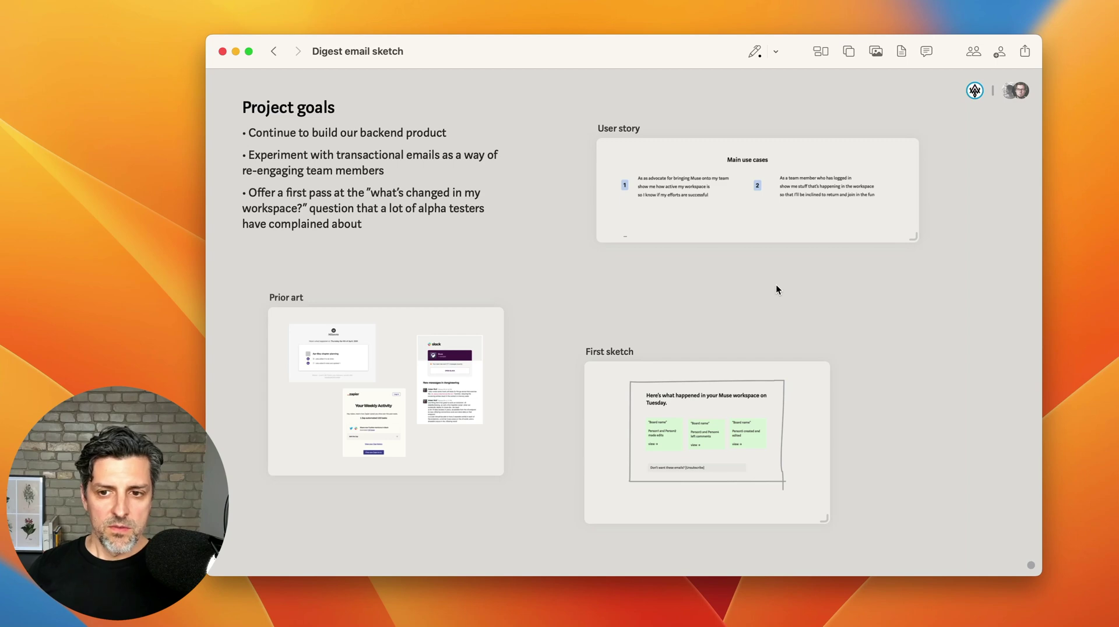
{"action": "right_click", "coordinate": [686, 270]}
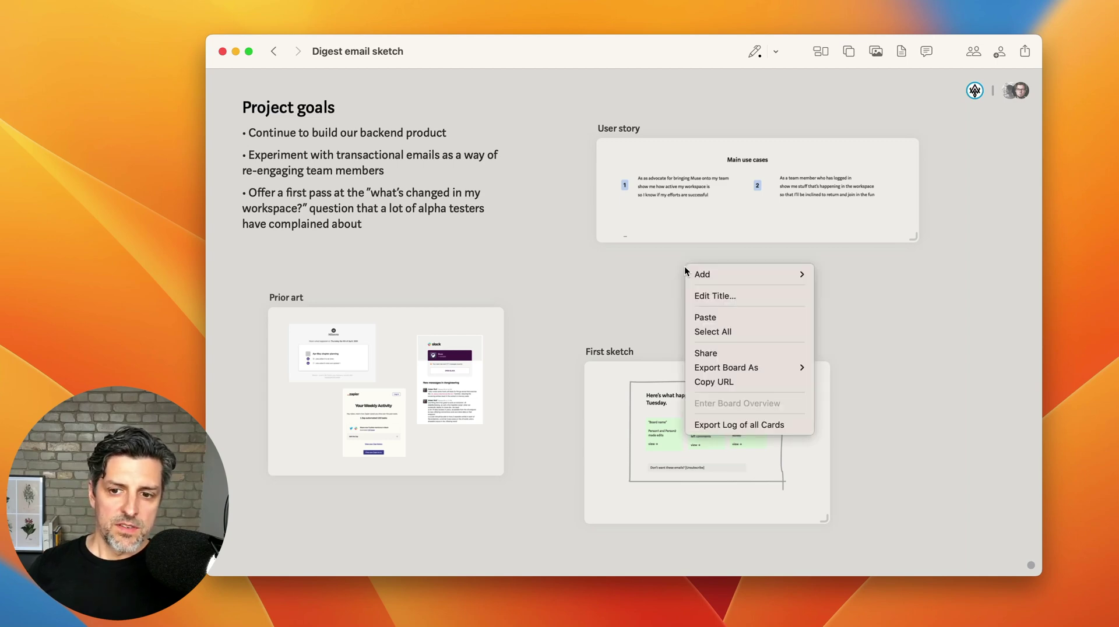
{"action": "left_click", "coordinate": [787, 388]}
Step: In Slack, draft a message mentioning two teammates: 'Tell me what you think!'
{"action": "key", "text": "super+Tab"}
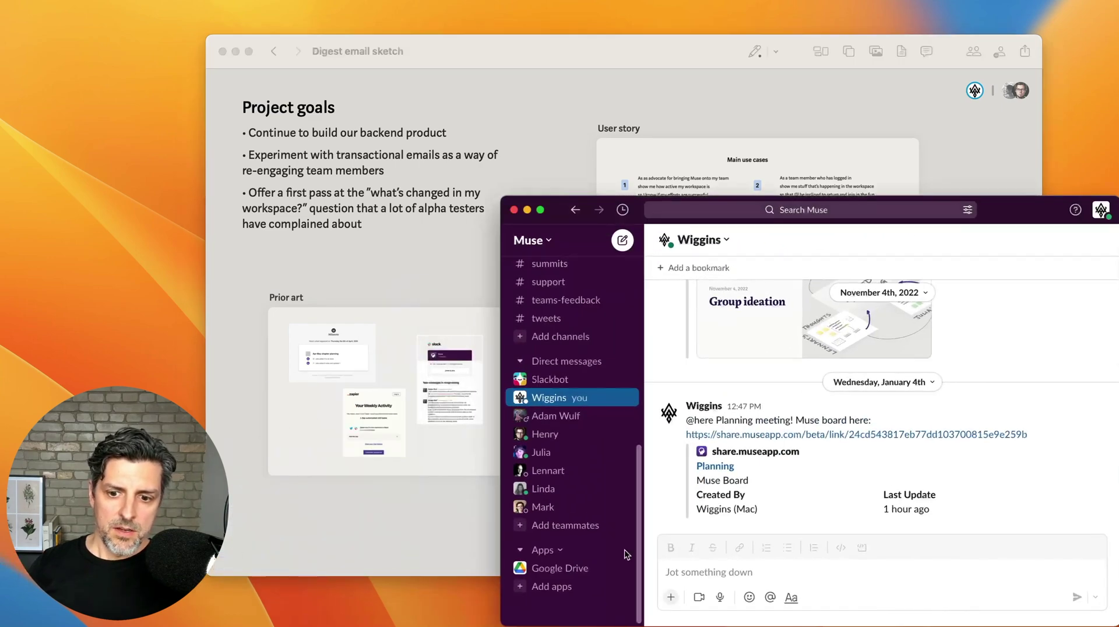
{"action": "left_click", "coordinate": [710, 571]}
{"action": "type", "text": "@Lenn"}
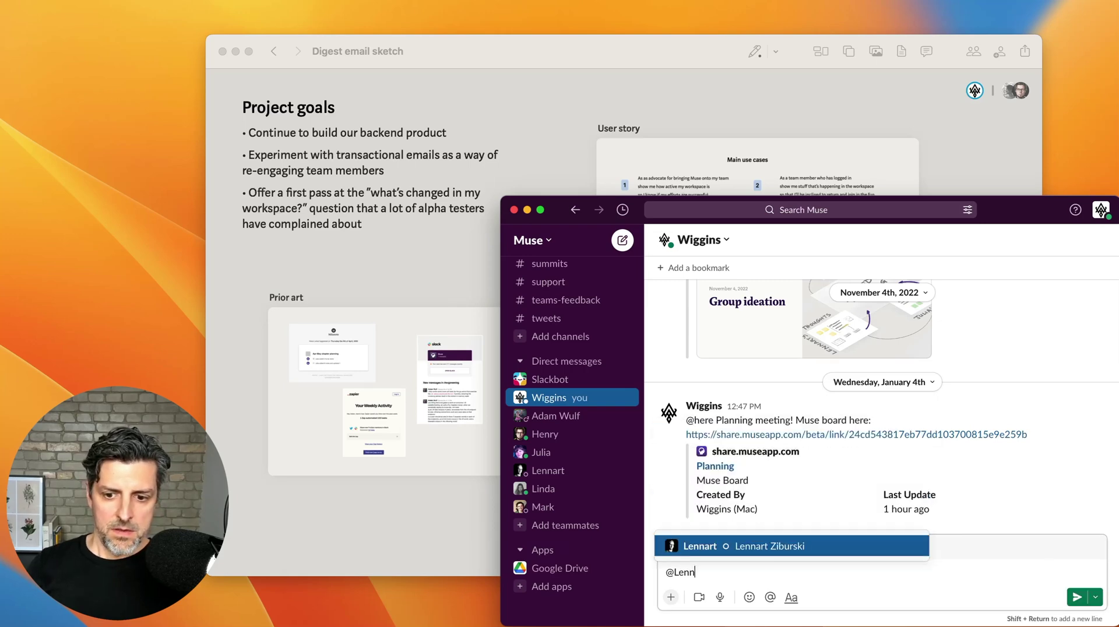
{"action": "key", "text": "Tab"}
{"action": "type", "text": "and @He"}
{"action": "key", "text": "Tab"}
{"action": "type", "text": "Tell me what you think!"}
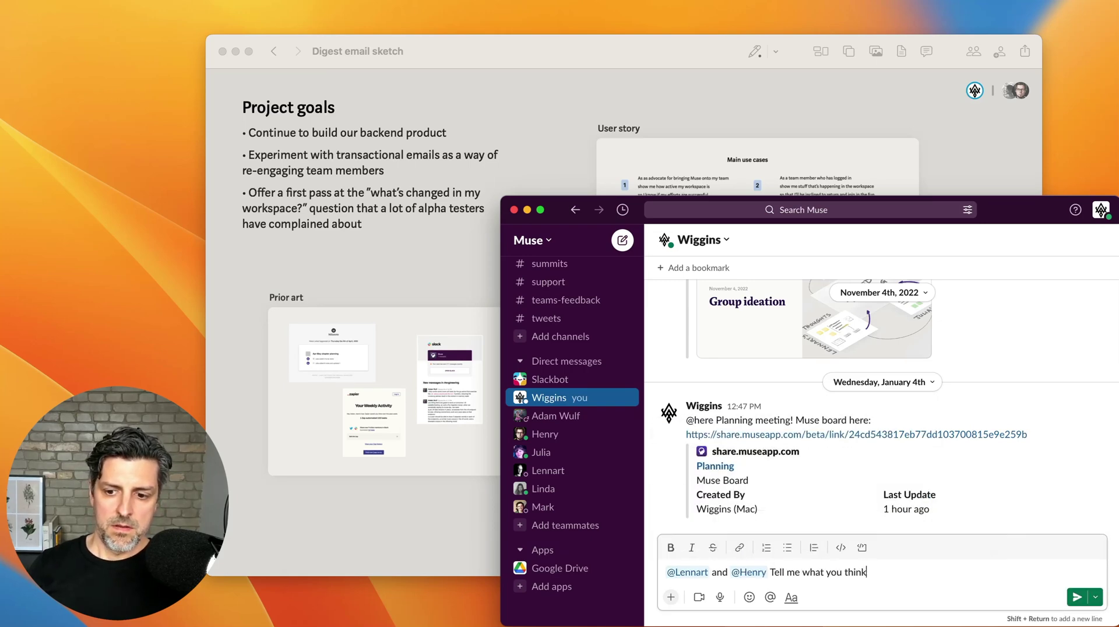